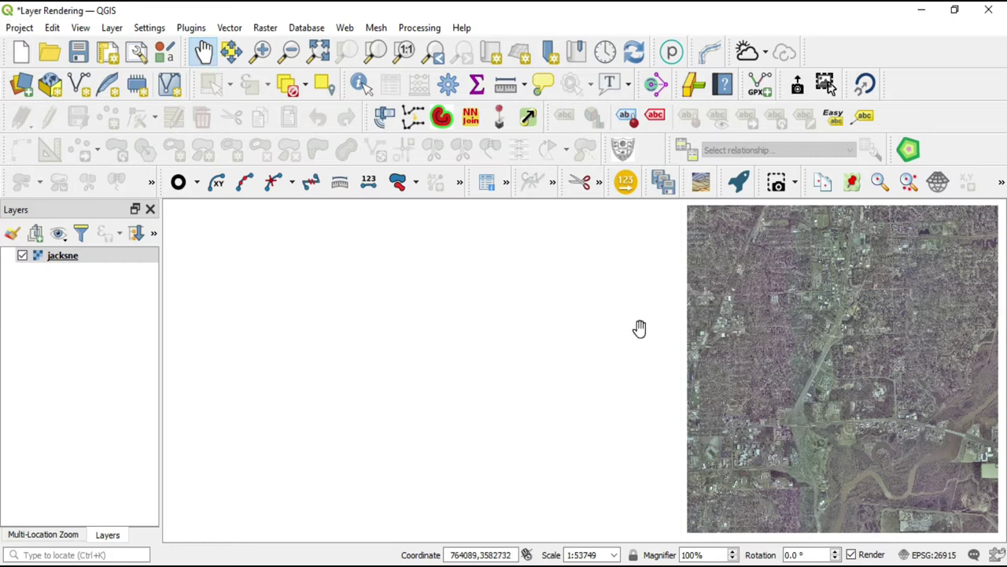
# Open the jacksne layer's properties and examine its provider information, including the statistics of all bands and the Bands table
pyautogui.doubleClick(99, 260)
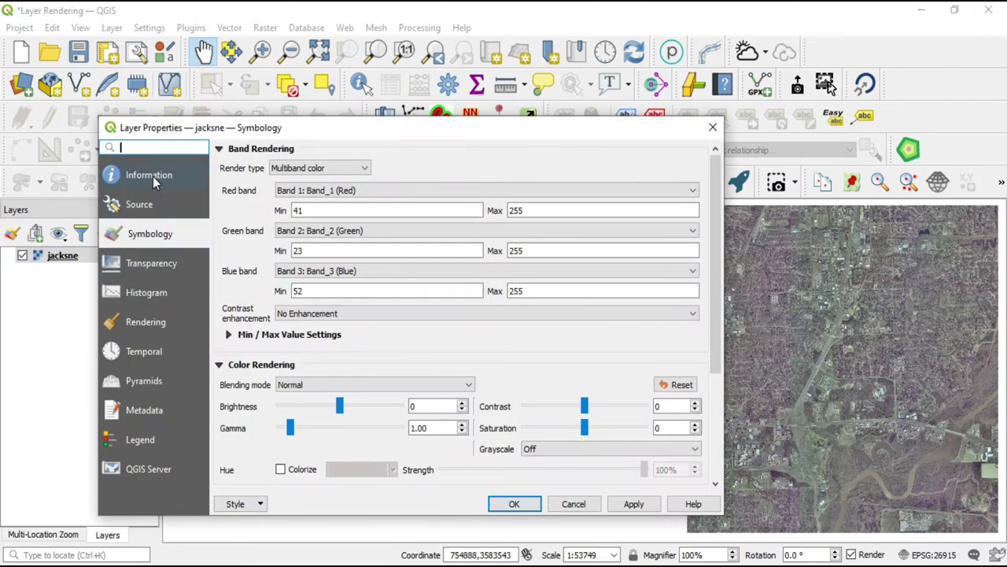
pyautogui.click(149, 175)
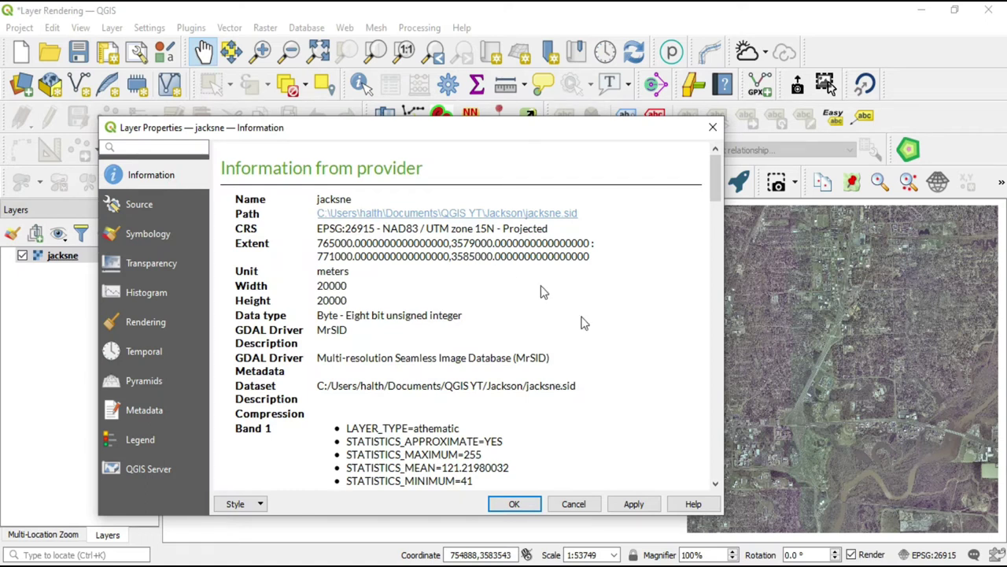
pyautogui.moveTo(715, 180); pyautogui.dragTo(715, 223)
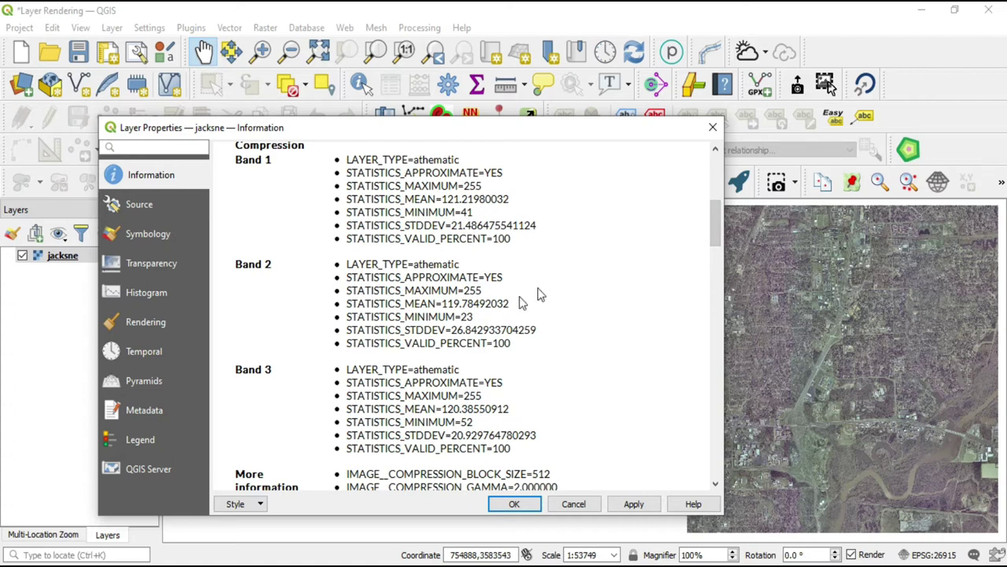
pyautogui.moveTo(716, 242); pyautogui.dragTo(716, 236)
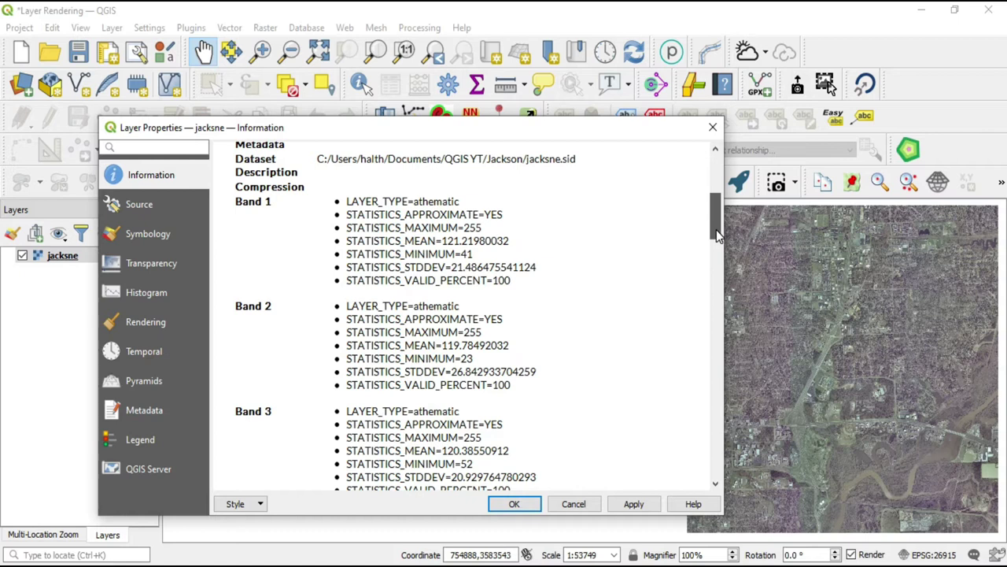
pyautogui.moveTo(716, 236)
pyautogui.mouseDown()
pyautogui.moveTo(716, 264)
pyautogui.moveTo(711, 233)
pyautogui.mouseUp()
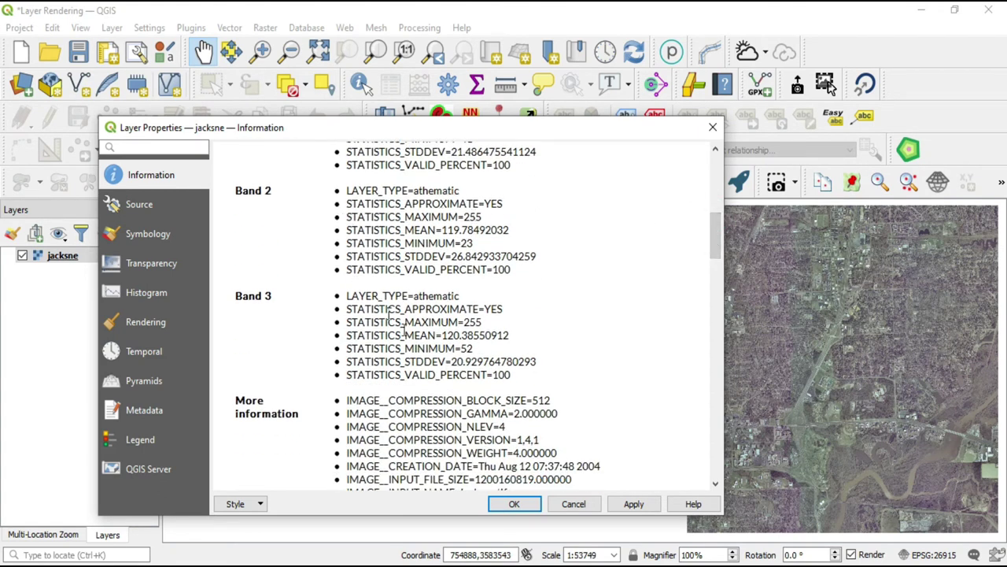
pyautogui.moveTo(714, 237); pyautogui.dragTo(716, 426)
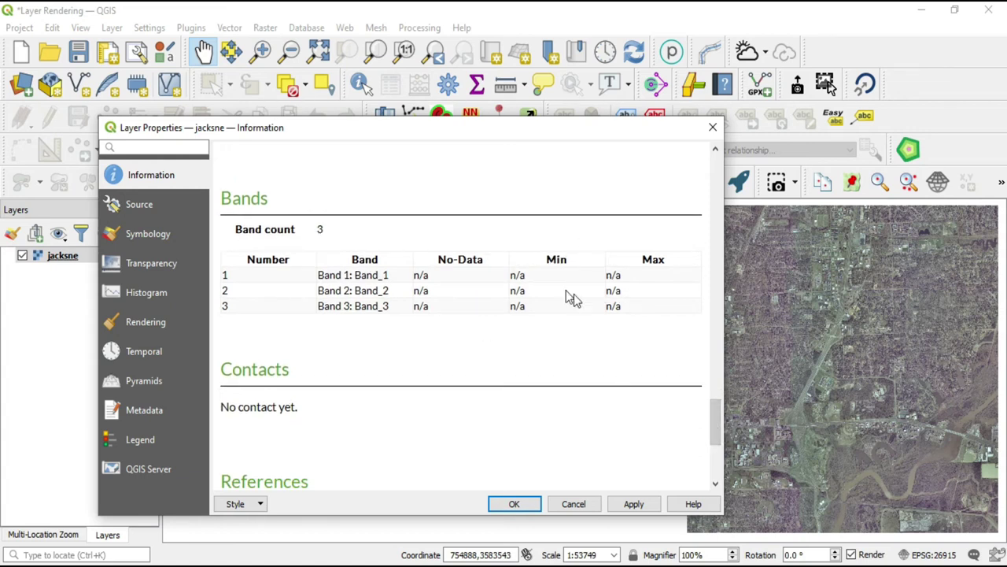
pyautogui.moveTo(715, 424); pyautogui.dragTo(716, 212)
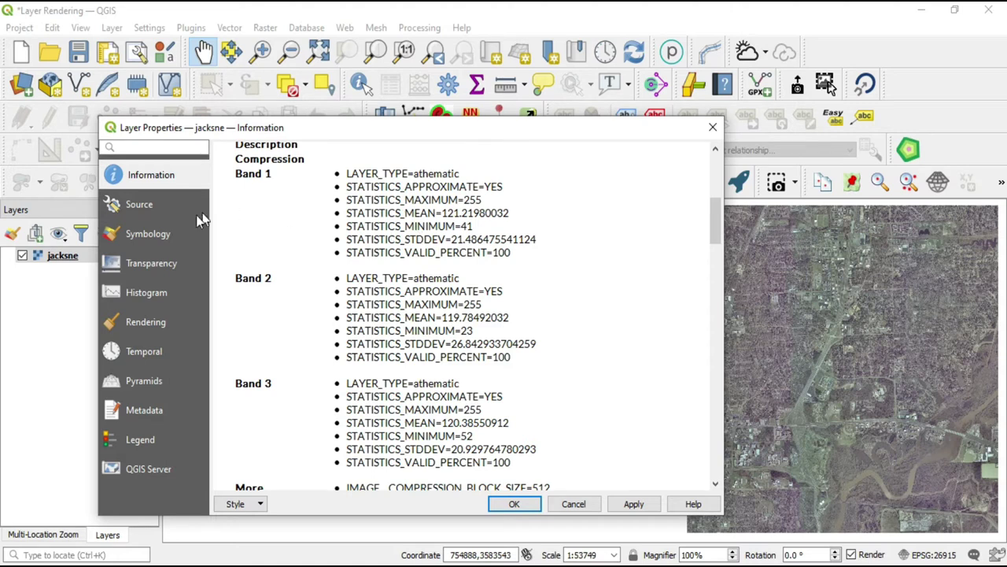
# Review the jacksne layer's symbology settings for band rendering, color rendering and resampling
pyautogui.click(162, 233)
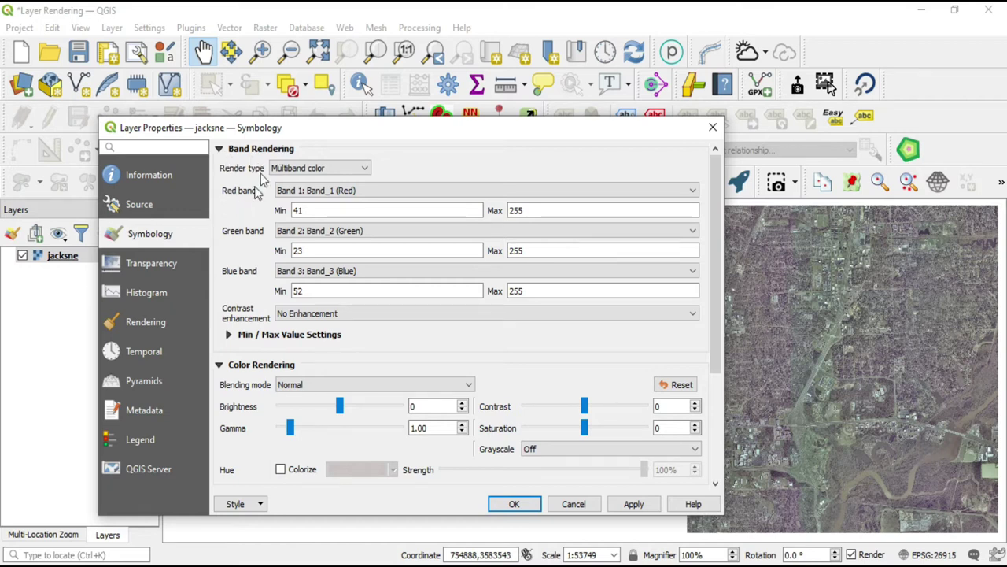
pyautogui.scroll(-3, 234, 306)
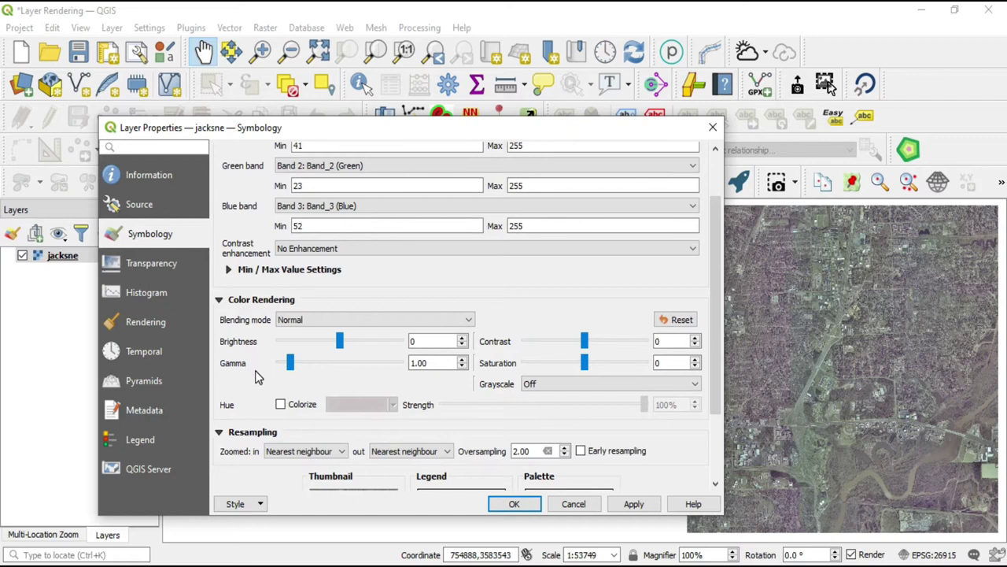
pyautogui.scroll(-3, 260, 370)
pyautogui.scroll(5, 270, 394)
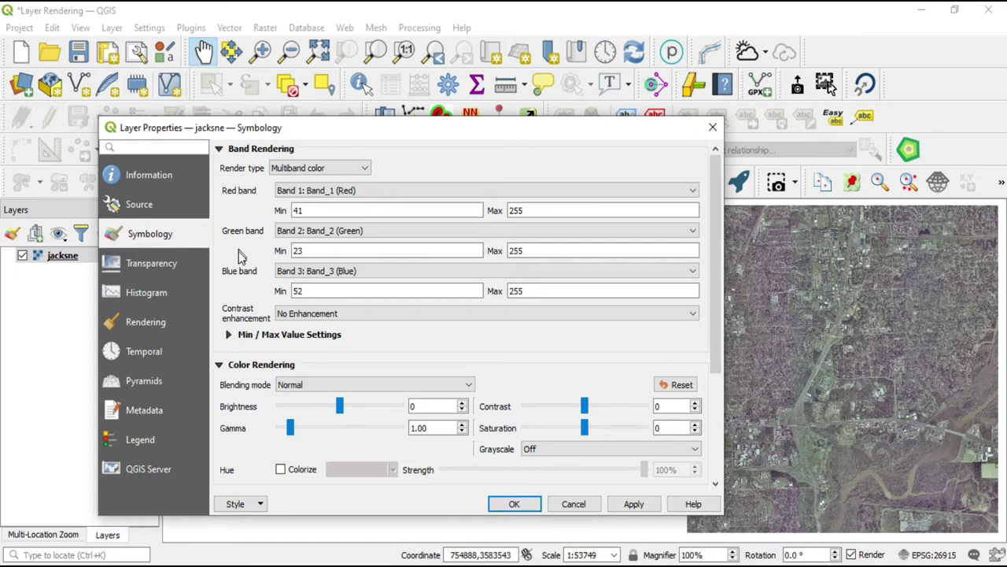
pyautogui.scroll(-5, 243, 322)
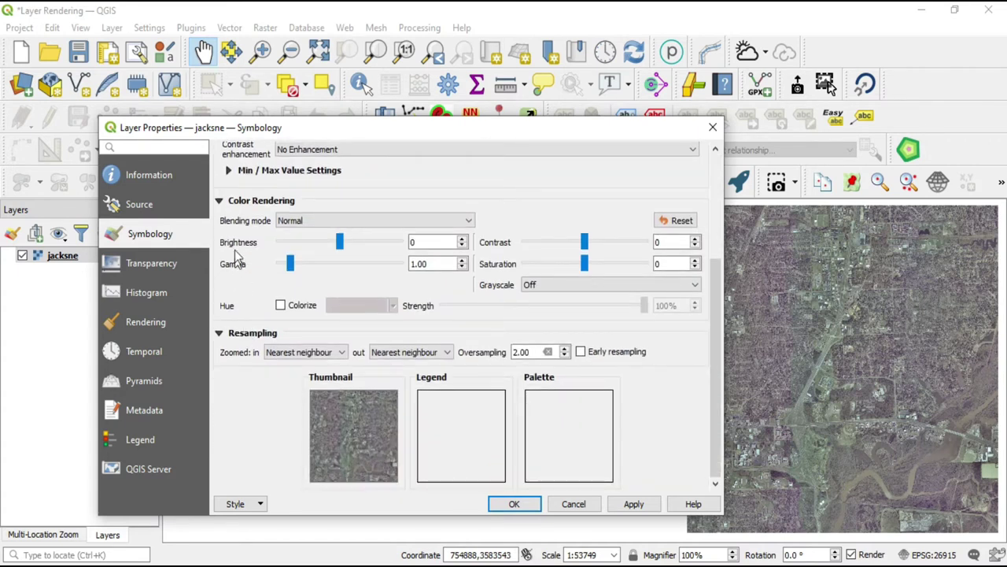
pyautogui.scroll(2, 254, 334)
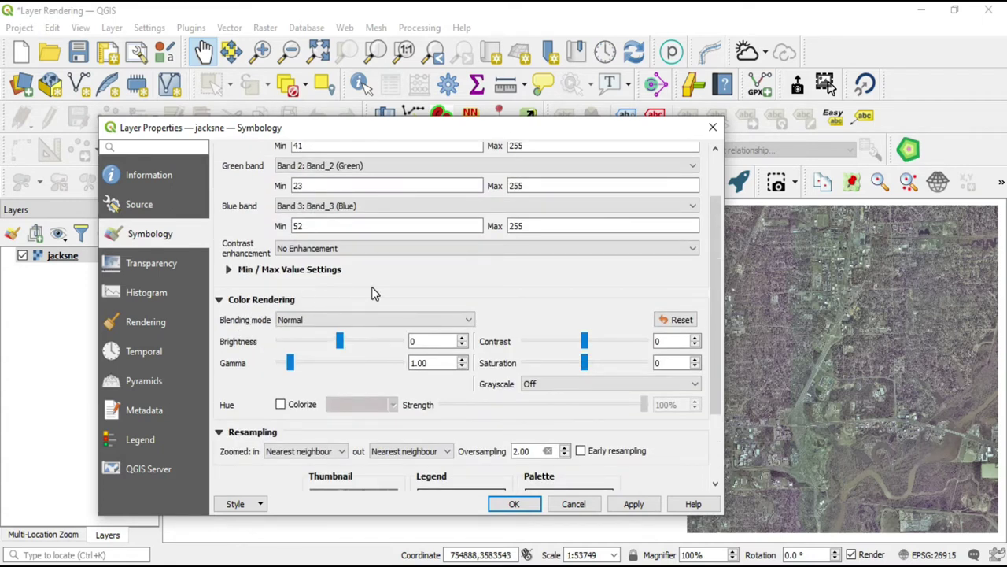
pyautogui.scroll(2, 256, 305)
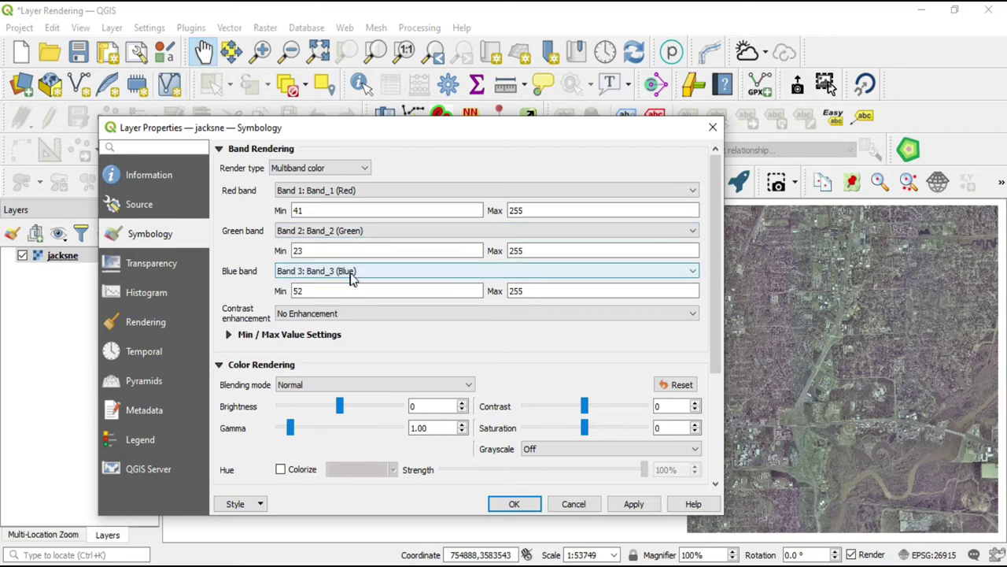
# Check which raster bands can be assigned to the red band
pyautogui.click(339, 192)
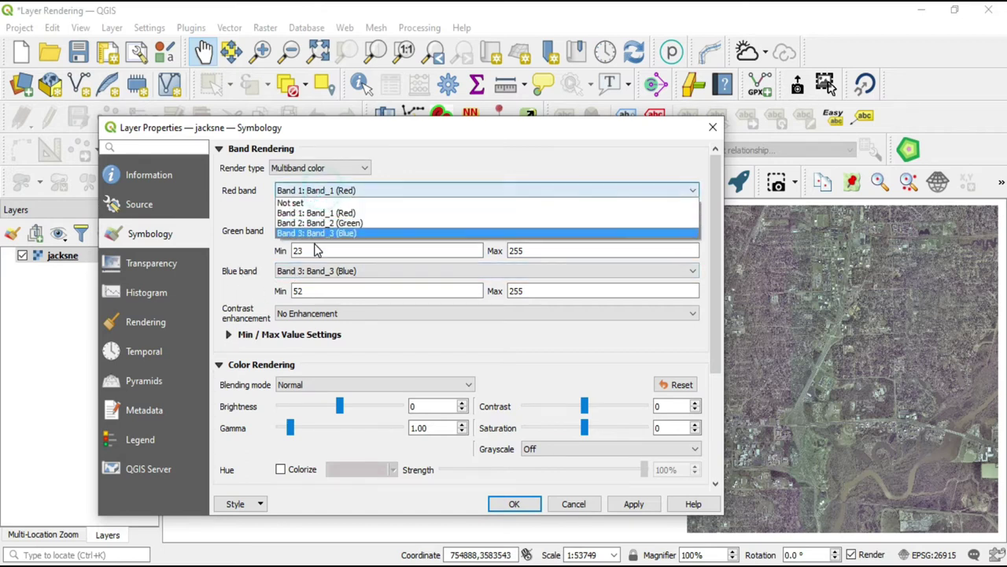
pyautogui.click(248, 212)
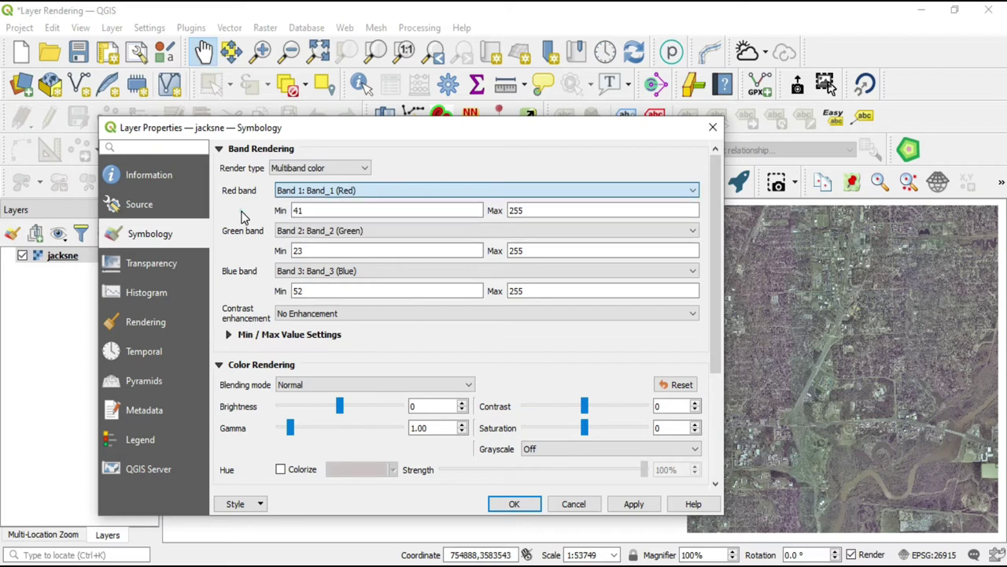
pyautogui.click(299, 197)
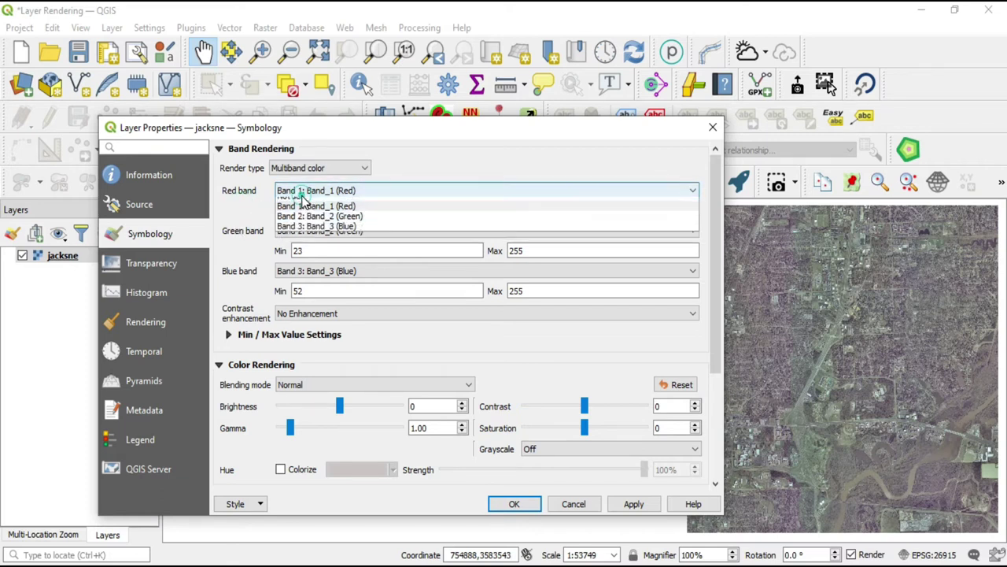
pyautogui.click(238, 219)
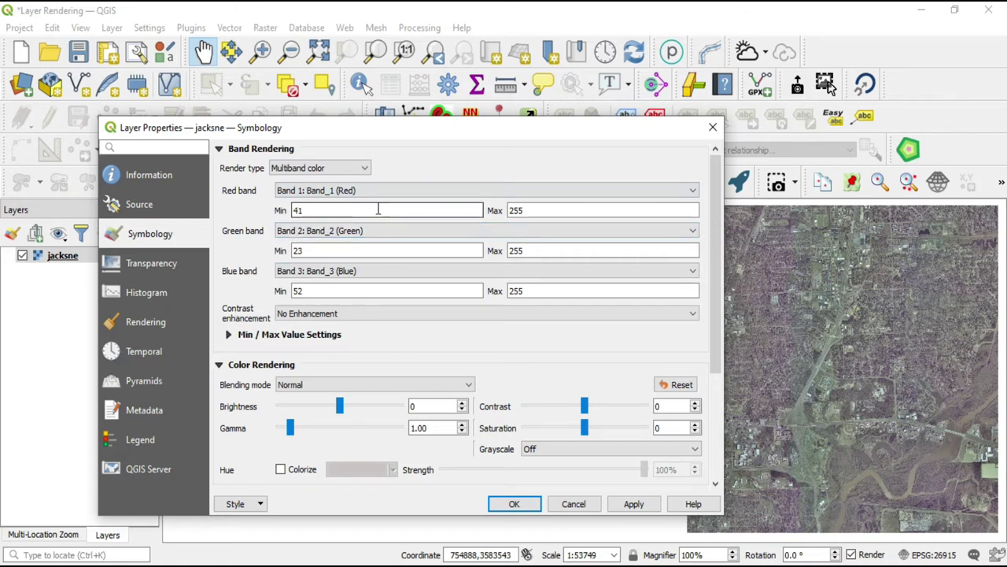
# Examine the minimum and maximum values of the red band in the band rendering settings
pyautogui.click(598, 210)
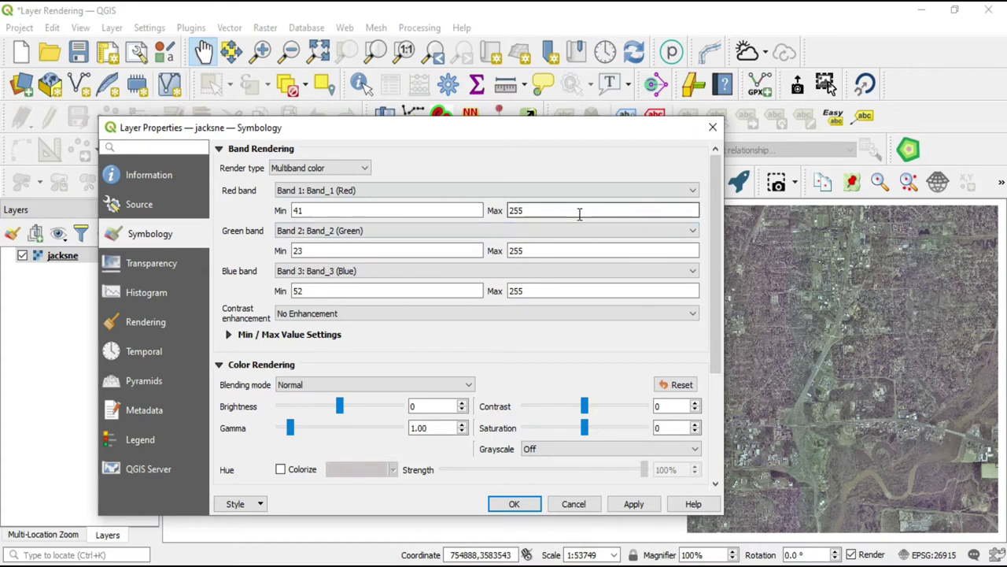
pyautogui.click(445, 210)
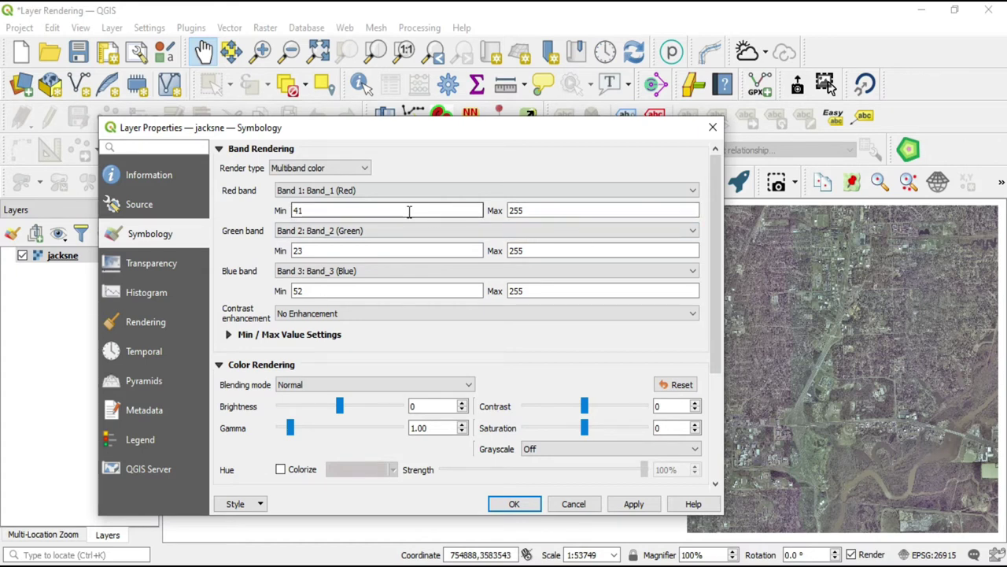
pyautogui.click(553, 213)
pyautogui.click(422, 213)
pyautogui.click(306, 210)
pyautogui.click(524, 211)
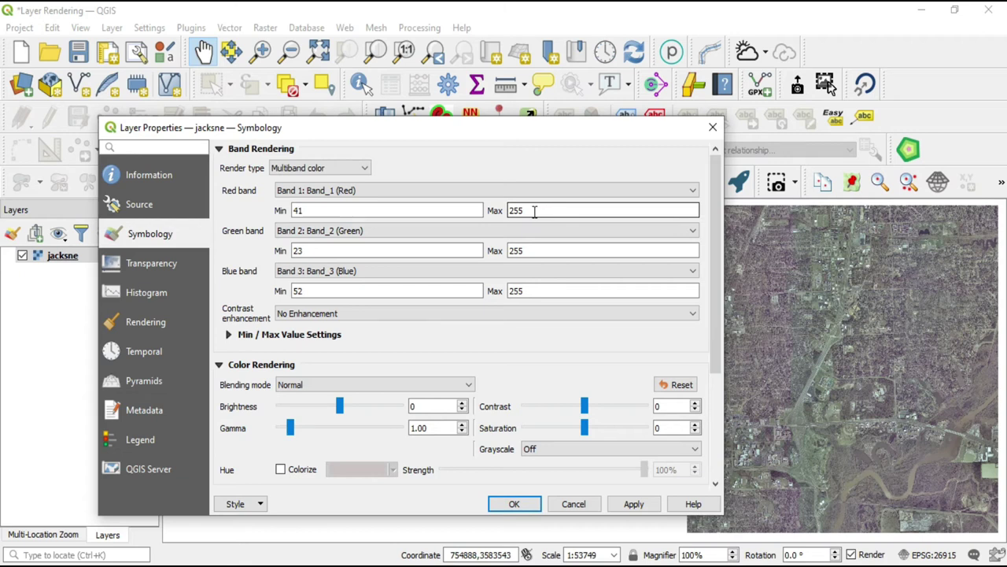
pyautogui.click(400, 212)
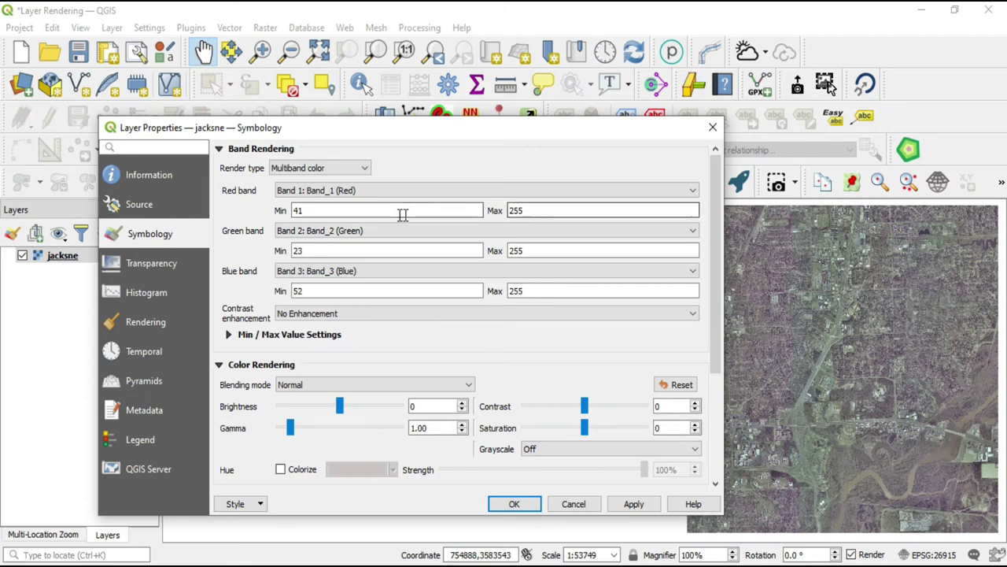
pyautogui.click(508, 213)
pyautogui.click(433, 213)
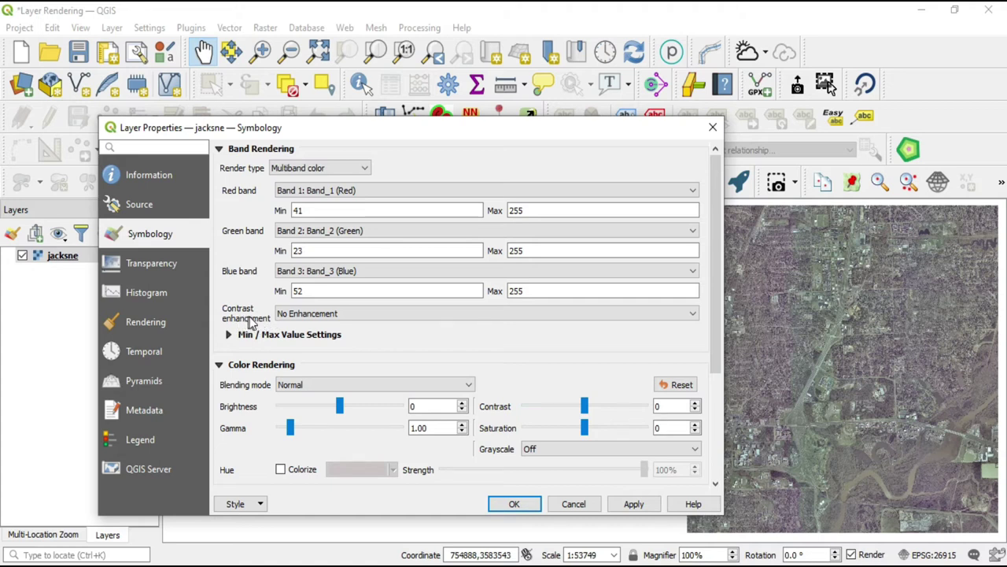
# Check the available contrast enhancement options and expand the Min / Max Value Settings
pyautogui.click(343, 314)
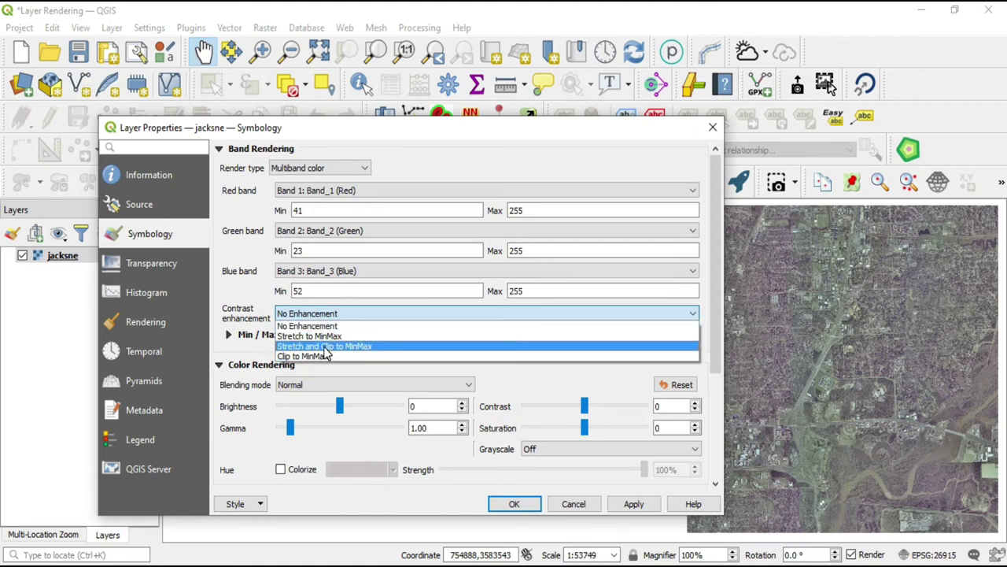
pyautogui.click(244, 314)
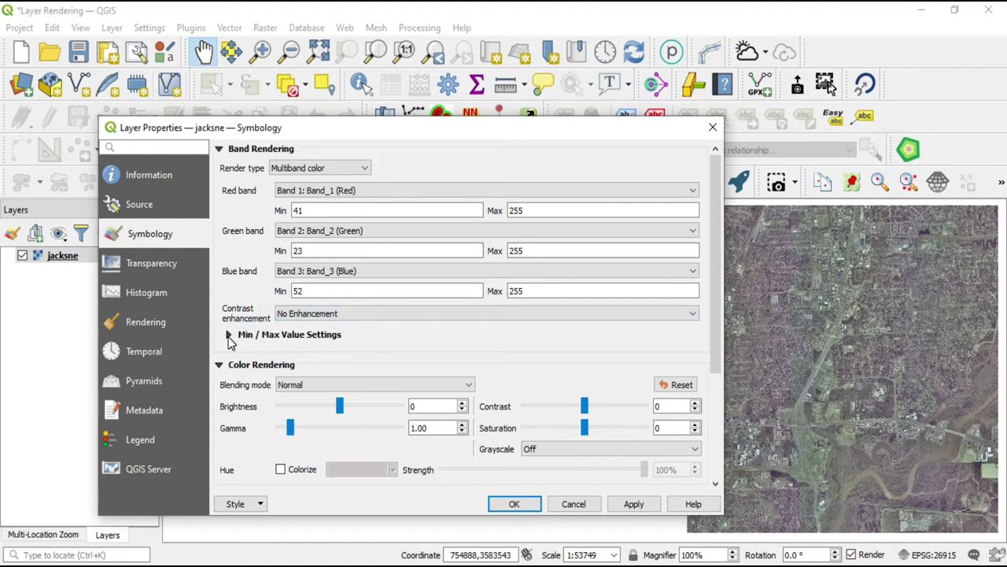
pyautogui.click(229, 335)
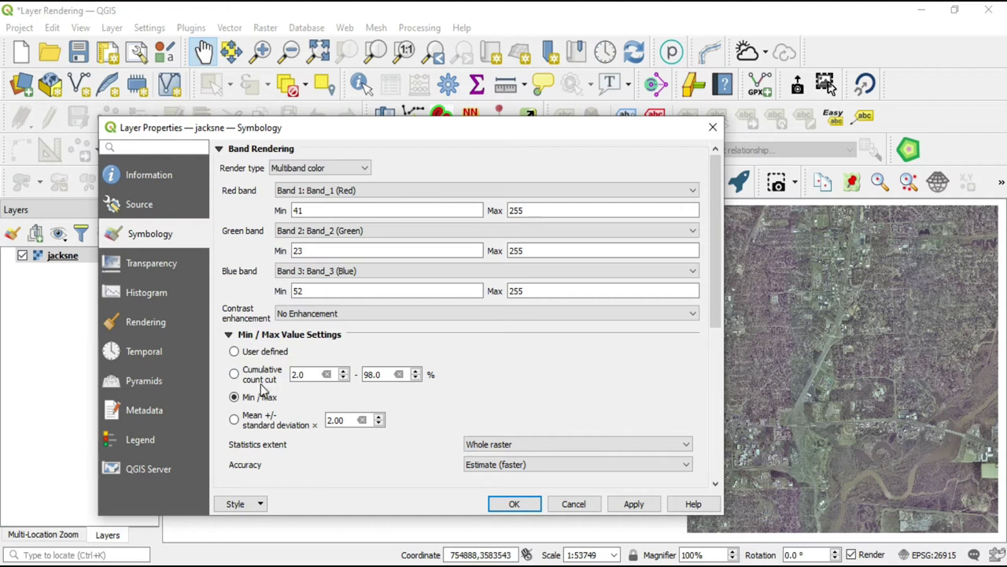
# Compare the cumulative count cut percentages with the red band's range and consult the QGIS API documentation in the browser
pyautogui.click(304, 373)
pyautogui.click(304, 211)
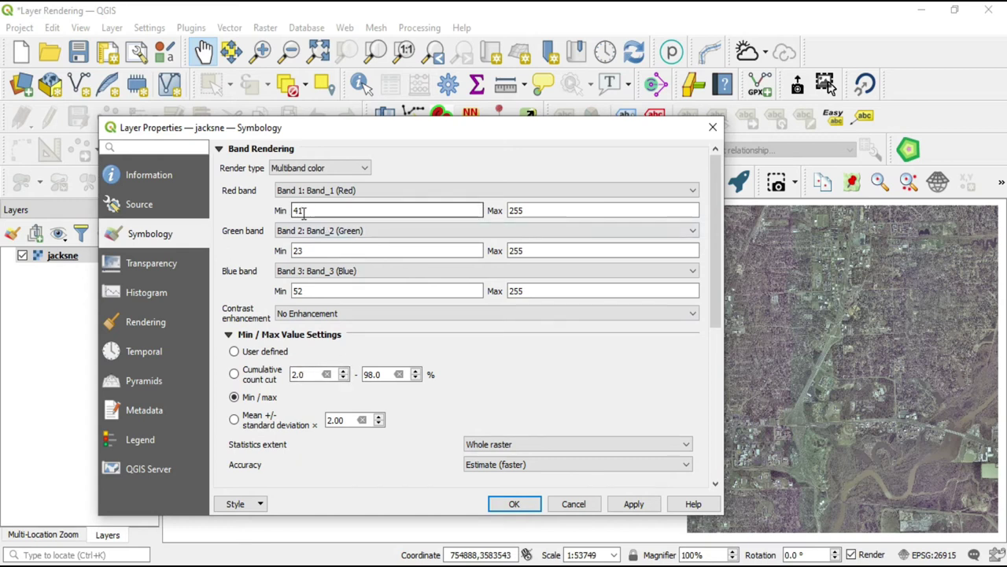
pyautogui.click(382, 374)
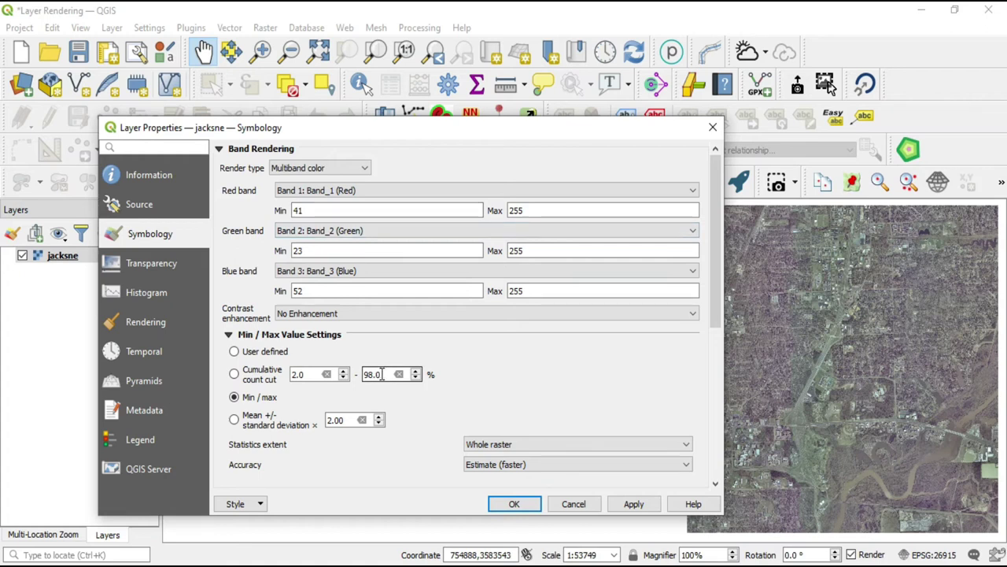
pyautogui.click(513, 210)
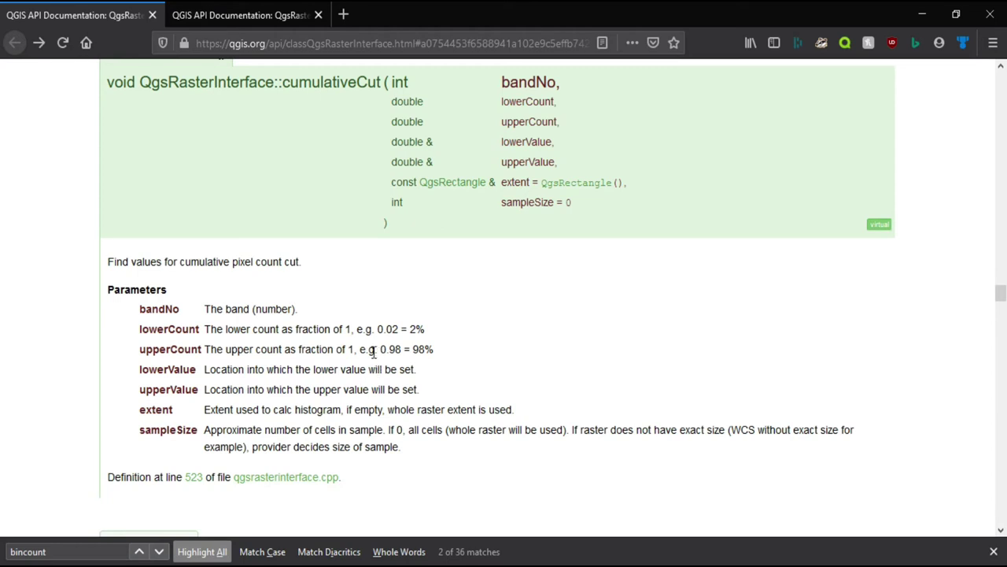
pyautogui.click(264, 14)
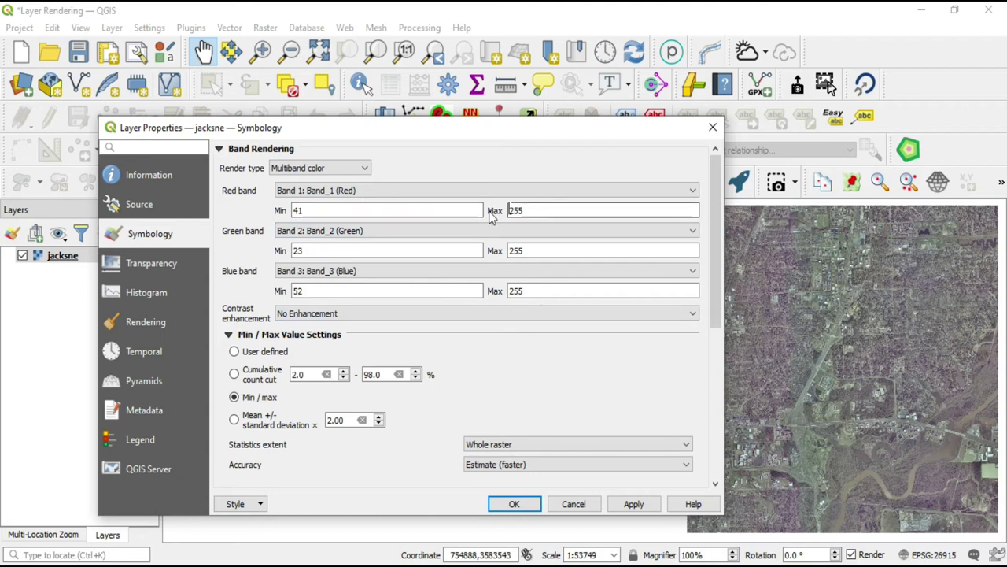
# In QGIS, switch the Min / Max Value Settings to a cumulative count cut of 2.0 to 98.0 % and apply it to the layer
pyautogui.click(234, 374)
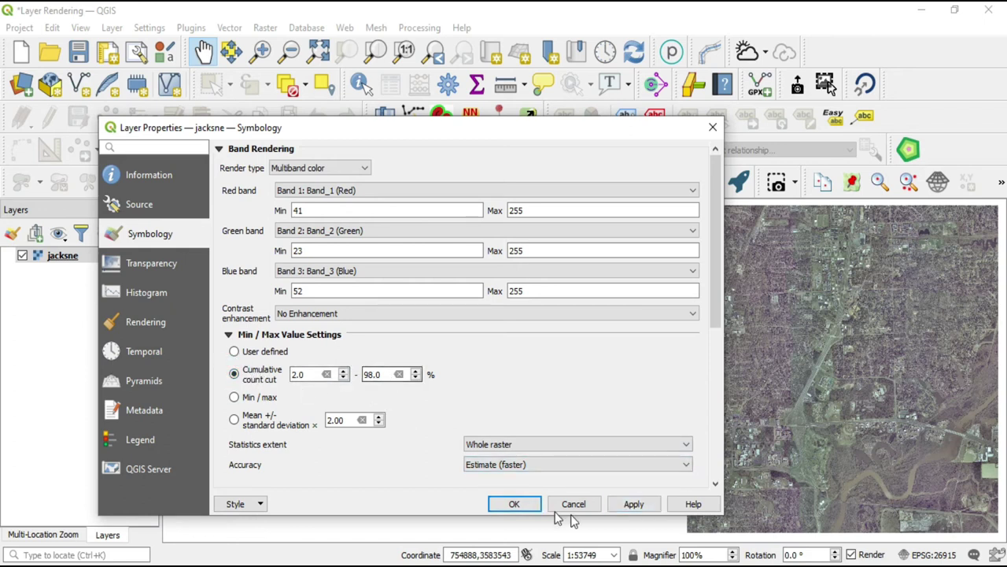
pyautogui.click(640, 511)
pyautogui.click(640, 510)
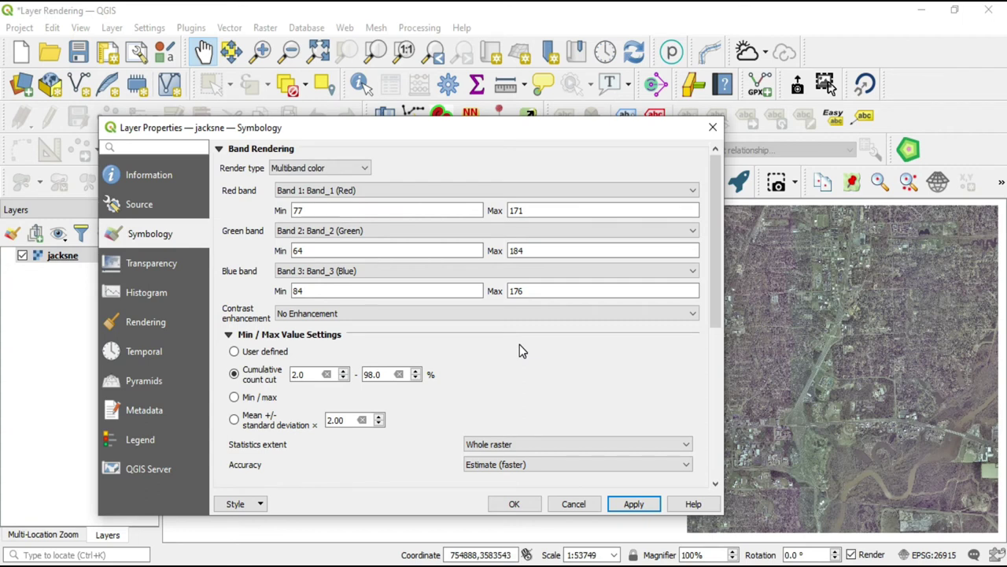
# Check the available accuracy options for calculating the min/max statistics
pyautogui.click(503, 464)
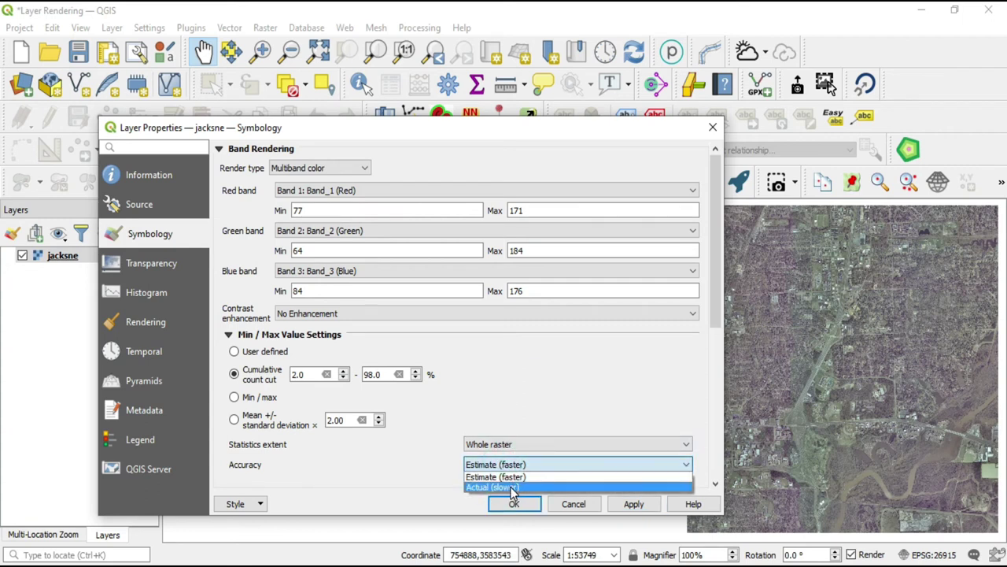
pyautogui.click(409, 473)
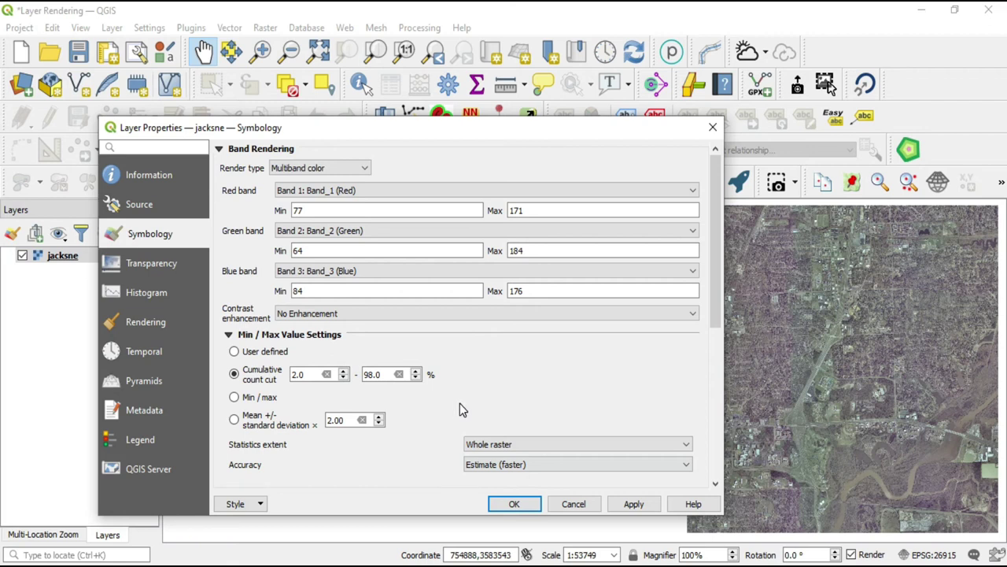
pyautogui.click(494, 465)
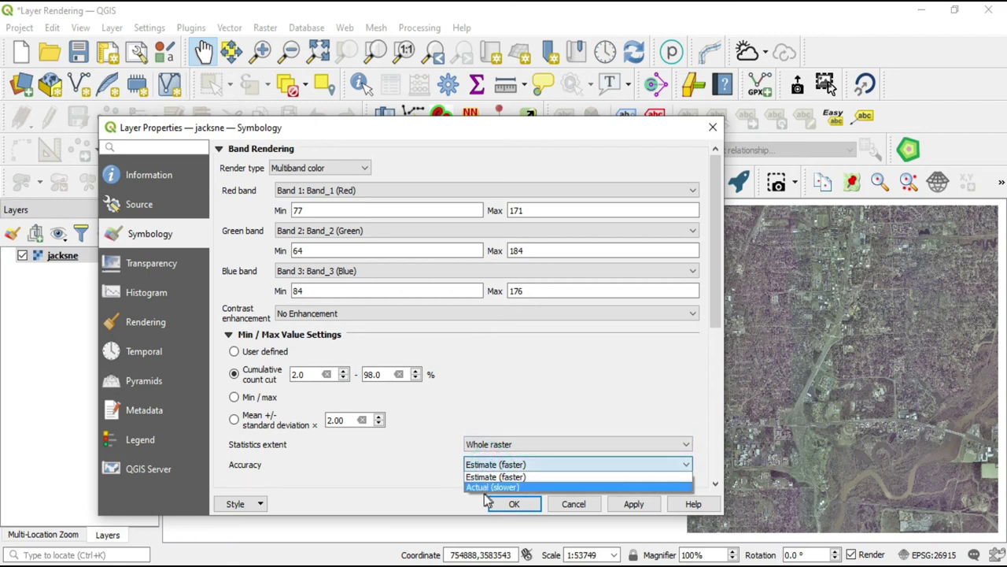
pyautogui.click(396, 462)
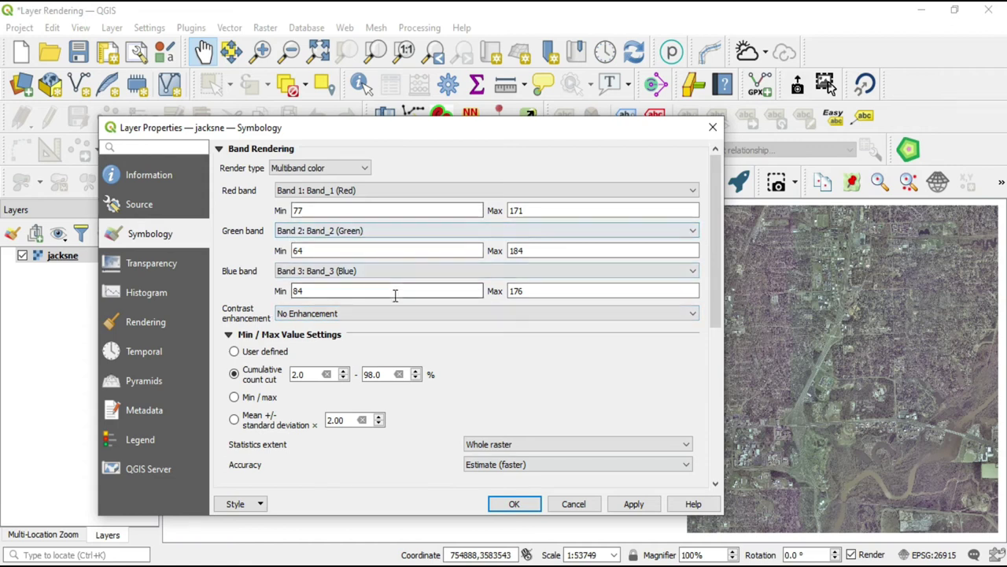
# Apply the Min / max value setting to the layer and compare the band ranges with the statistics in the layer information
pyautogui.click(235, 397)
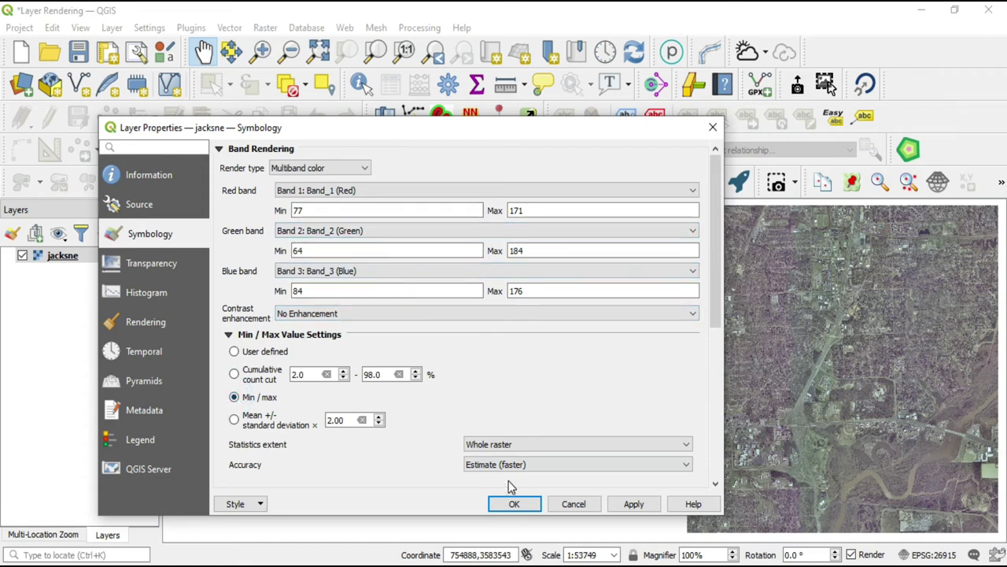
pyautogui.click(635, 505)
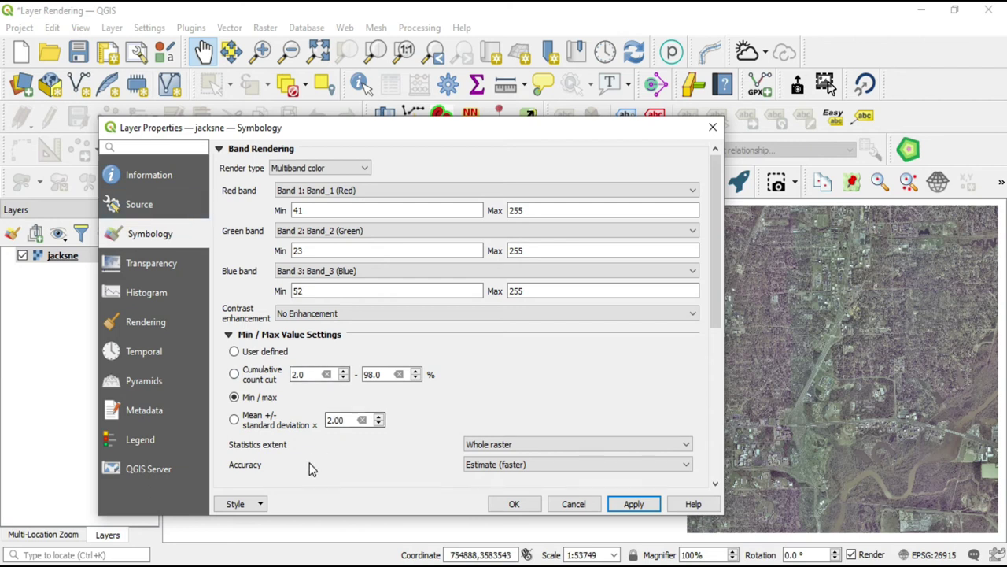
pyautogui.click(147, 167)
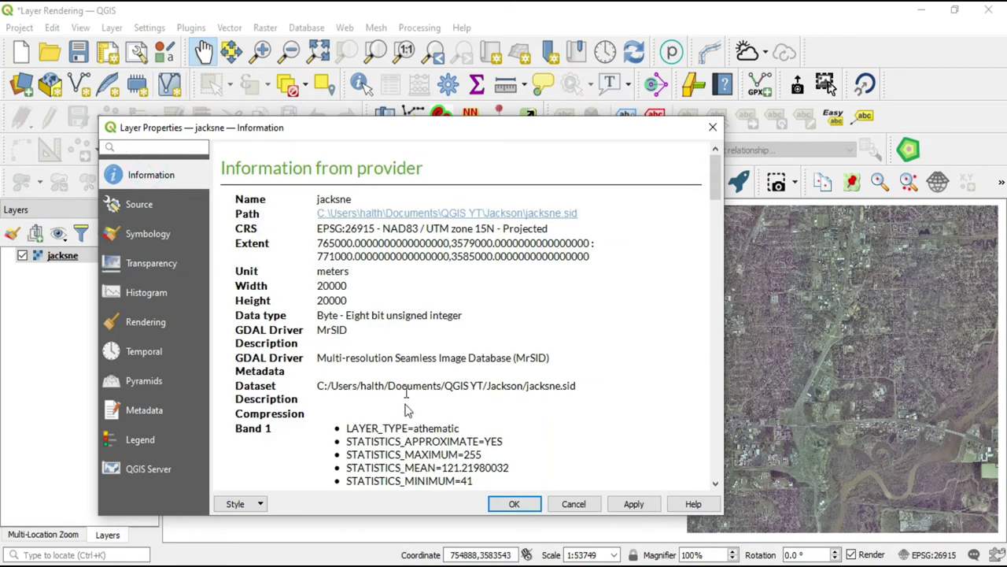
pyautogui.scroll(-3, 406, 408)
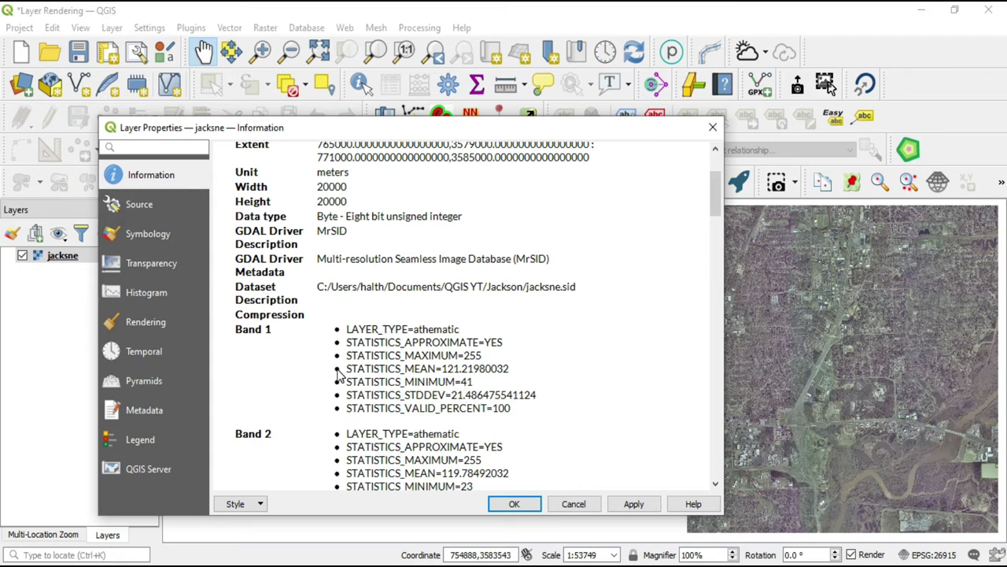
pyautogui.click(147, 233)
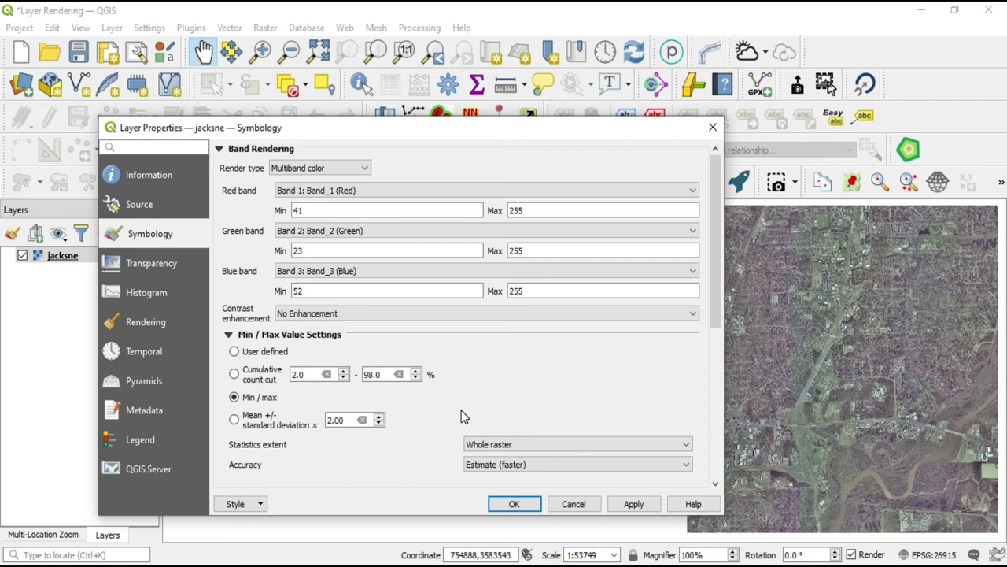
# Check the available statistics extent and accuracy options of the Min / Max Value Settings
pyautogui.click(356, 419)
pyautogui.click(542, 443)
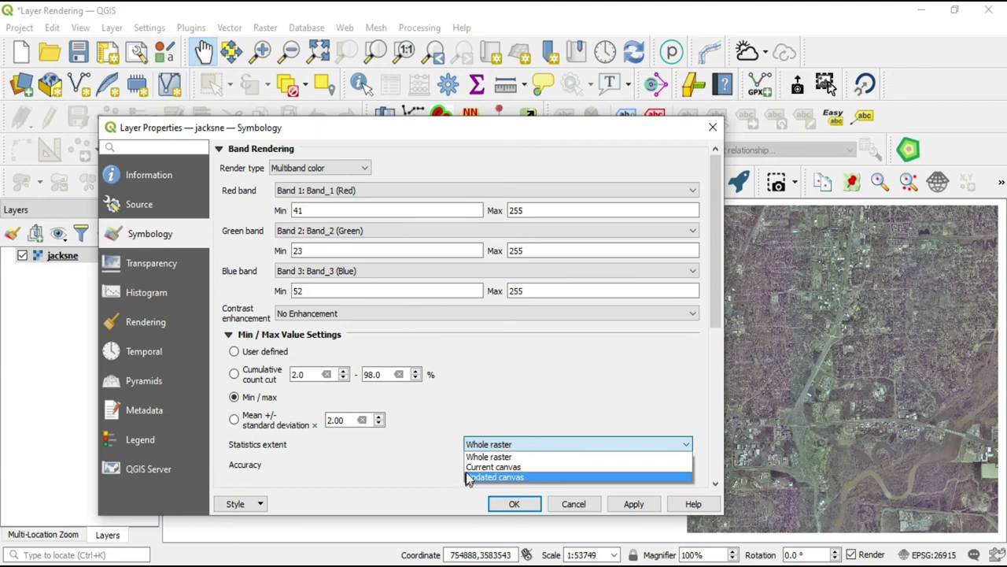
pyautogui.click(433, 472)
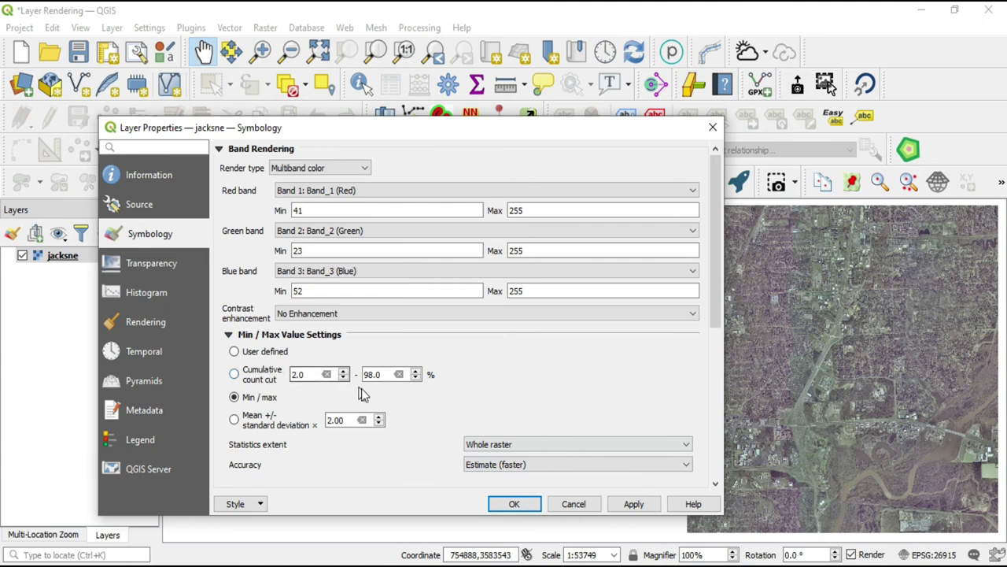
pyautogui.click(570, 471)
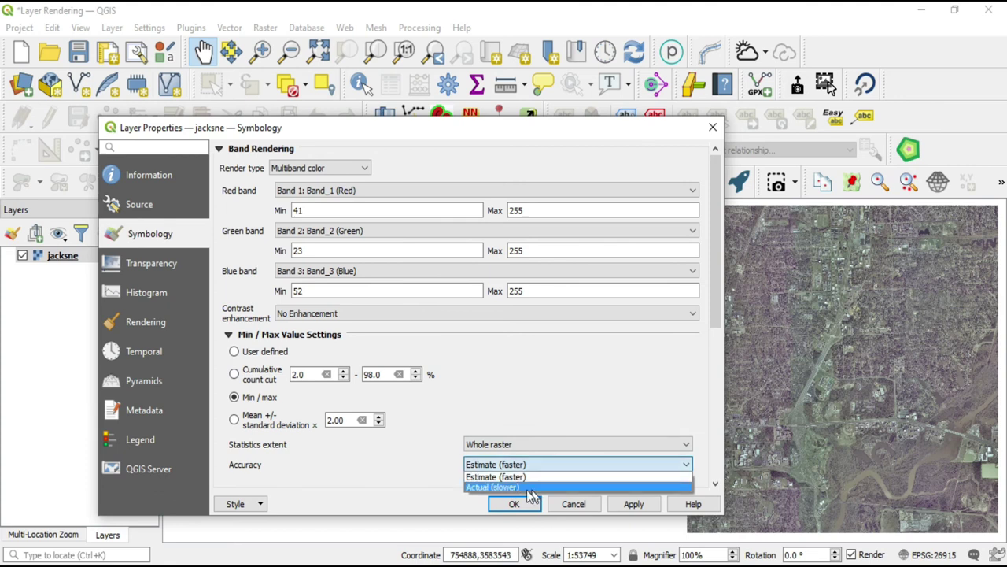
pyautogui.click(428, 479)
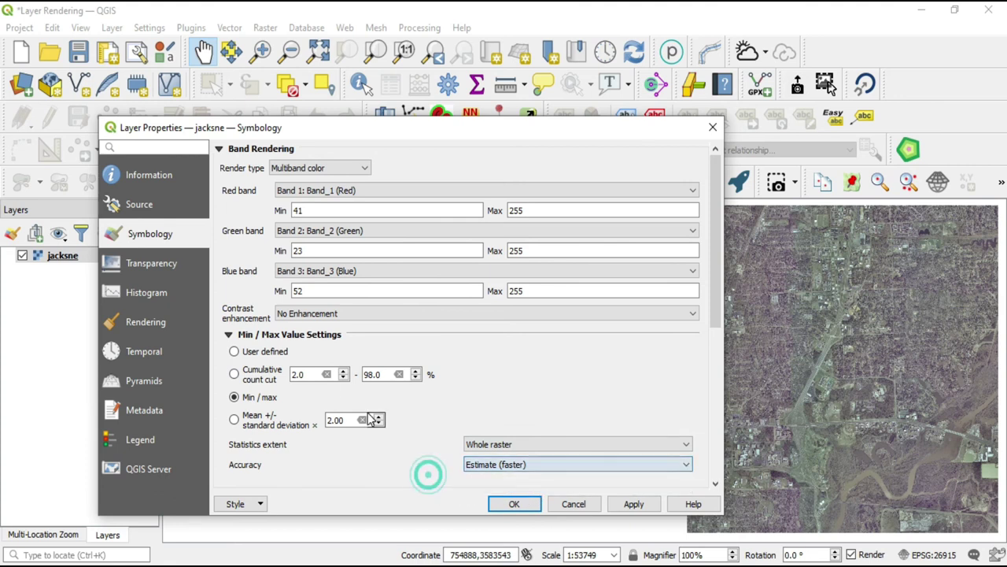
pyautogui.click(380, 450)
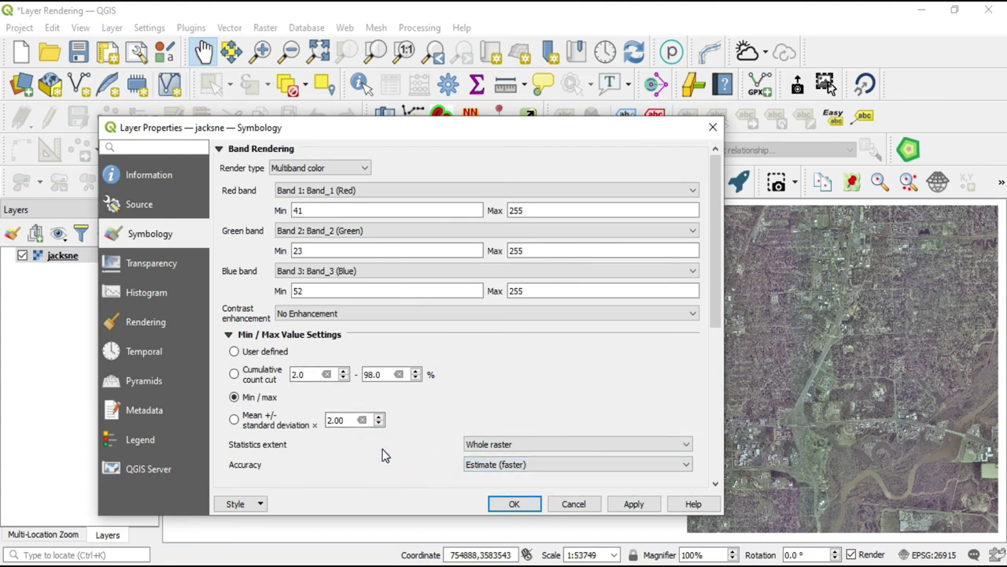
# Review the Color Rendering settings and check the available blending modes
pyautogui.scroll(-3, 544, 309)
pyautogui.scroll(3, 544, 309)
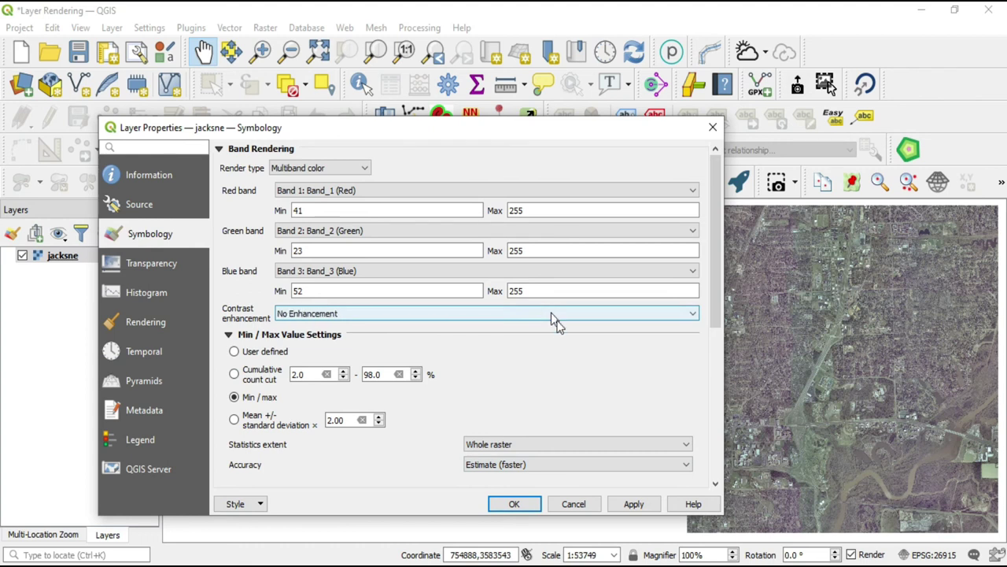
pyautogui.scroll(-5, 571, 352)
pyautogui.scroll(-1, 681, 422)
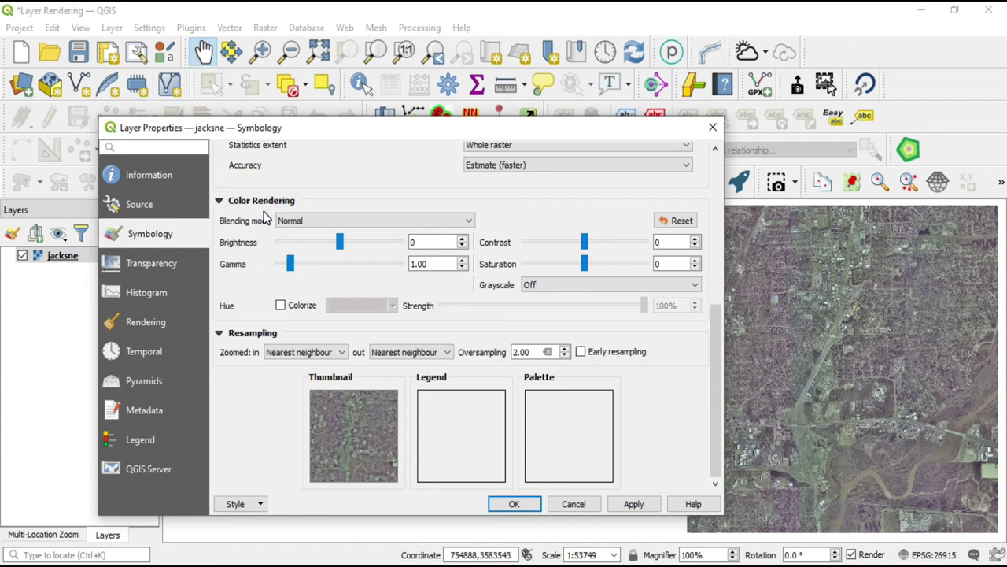
pyautogui.click(325, 221)
pyautogui.moveTo(472, 257)
pyautogui.mouseDown()
pyautogui.moveTo(470, 286)
pyautogui.moveTo(474, 250)
pyautogui.mouseUp()
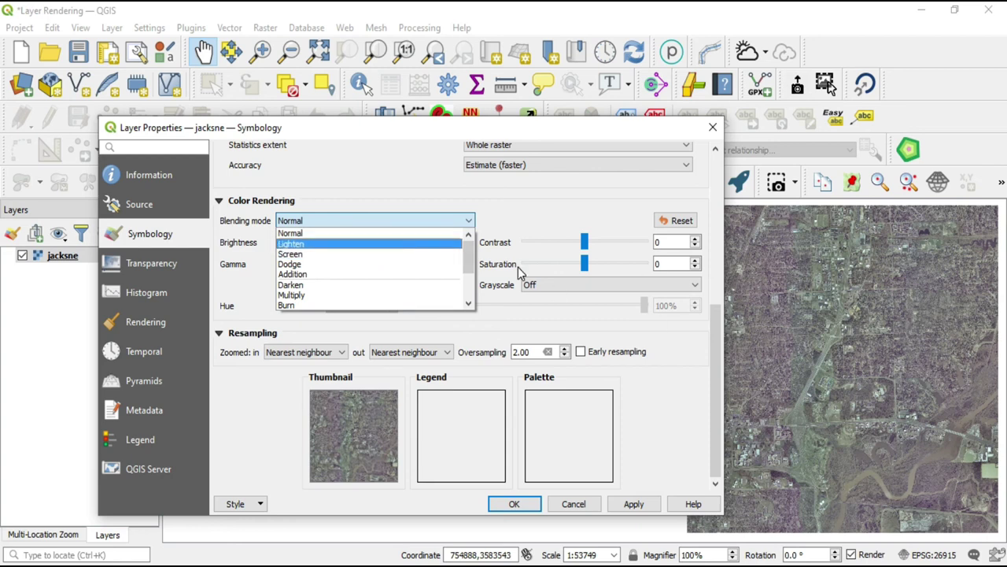
pyautogui.click(507, 216)
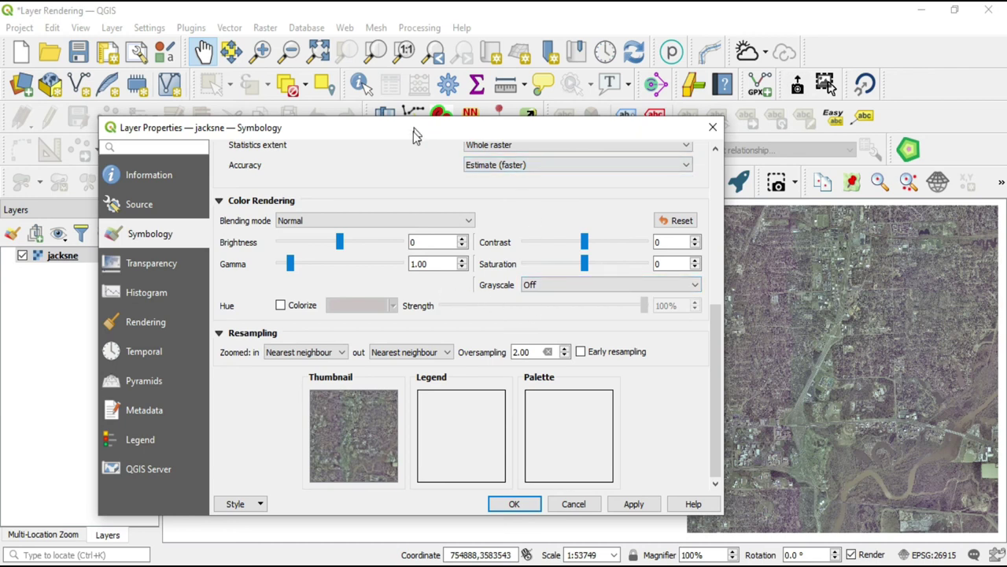
# Colorize the layer with a light blue hue at 25% strength and apply it, keeping the map in view beside the dialog
pyautogui.moveTo(413, 131); pyautogui.dragTo(356, 107)
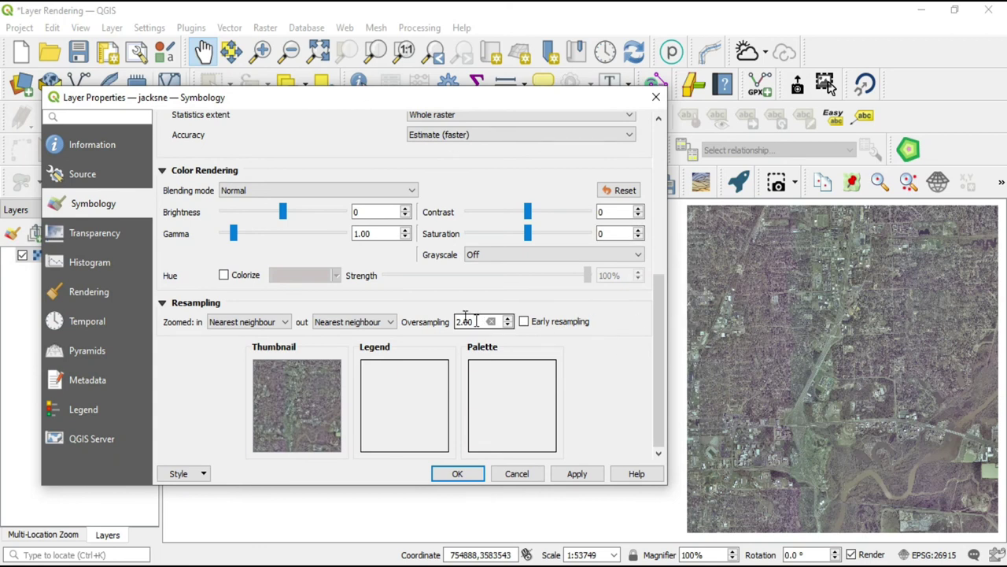
pyautogui.click(224, 276)
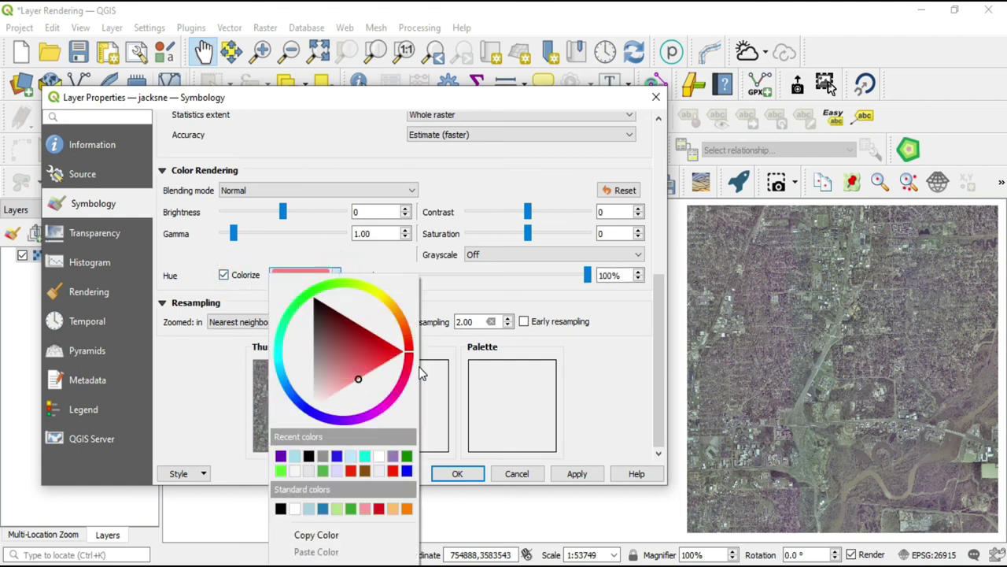
pyautogui.moveTo(416, 366)
pyautogui.mouseDown()
pyautogui.moveTo(347, 425)
pyautogui.moveTo(270, 388)
pyautogui.moveTo(280, 367)
pyautogui.mouseUp()
pyautogui.moveTo(317, 330); pyautogui.dragTo(328, 322)
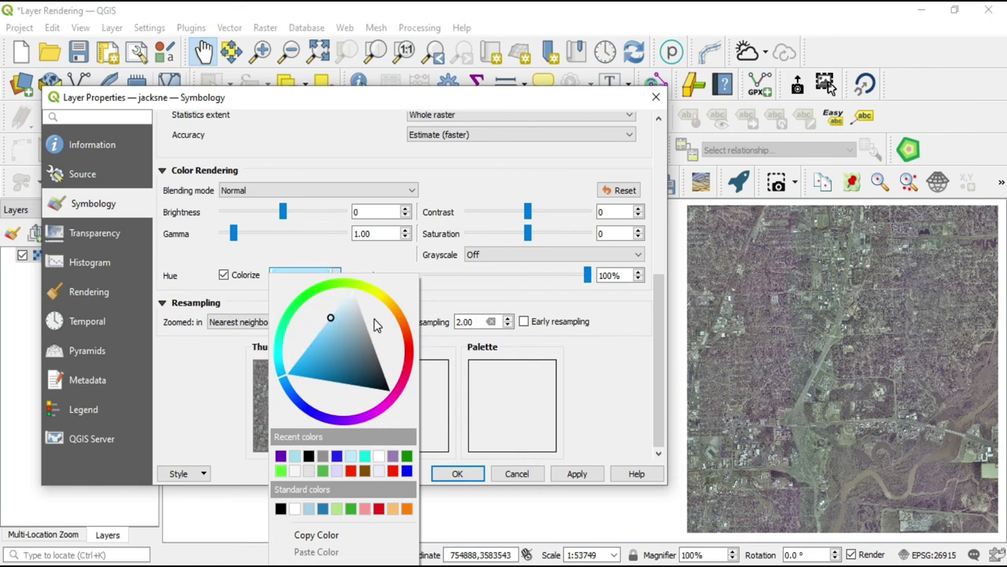
pyautogui.click(613, 362)
pyautogui.moveTo(587, 276); pyautogui.dragTo(439, 301)
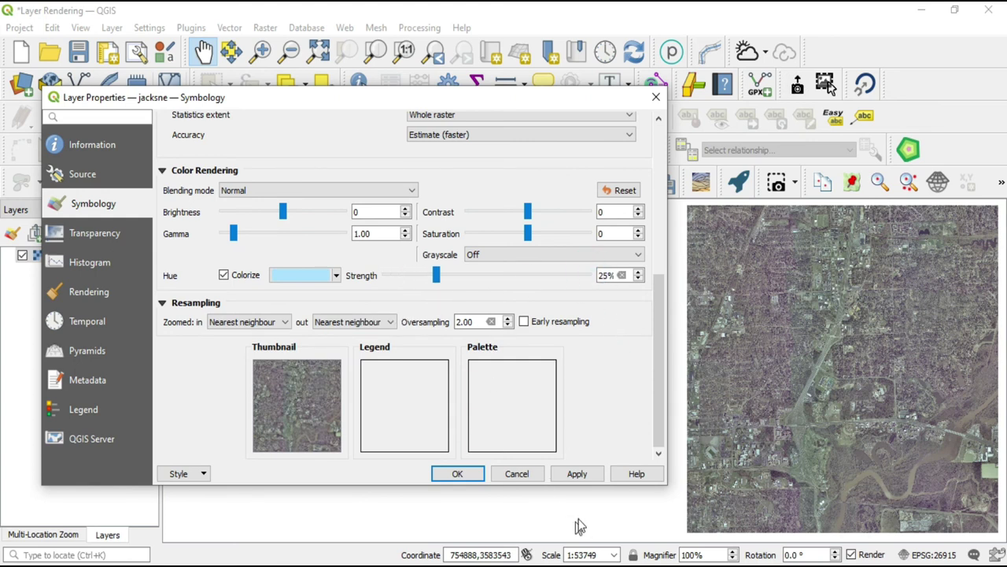
pyautogui.click(589, 472)
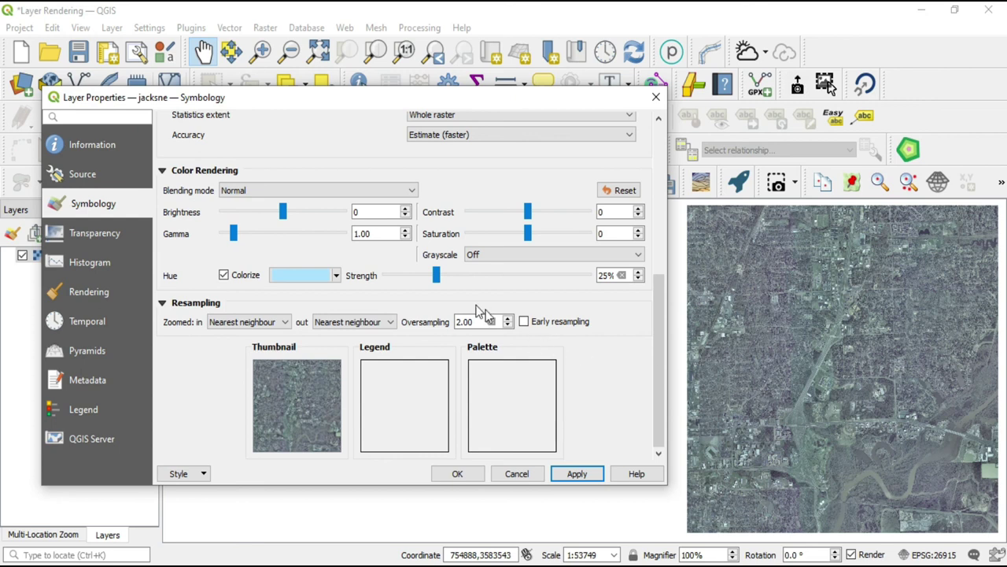
# Apply a colorize strength of 50% to the layer, and turn the Colorize option off
pyautogui.moveTo(438, 276); pyautogui.dragTo(489, 275)
pyautogui.click(584, 476)
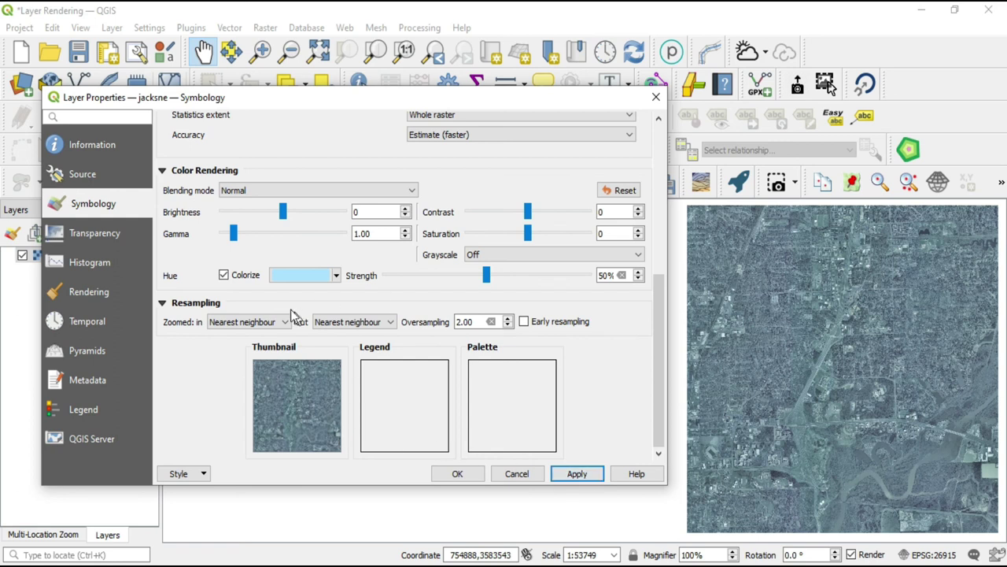
pyautogui.click(224, 275)
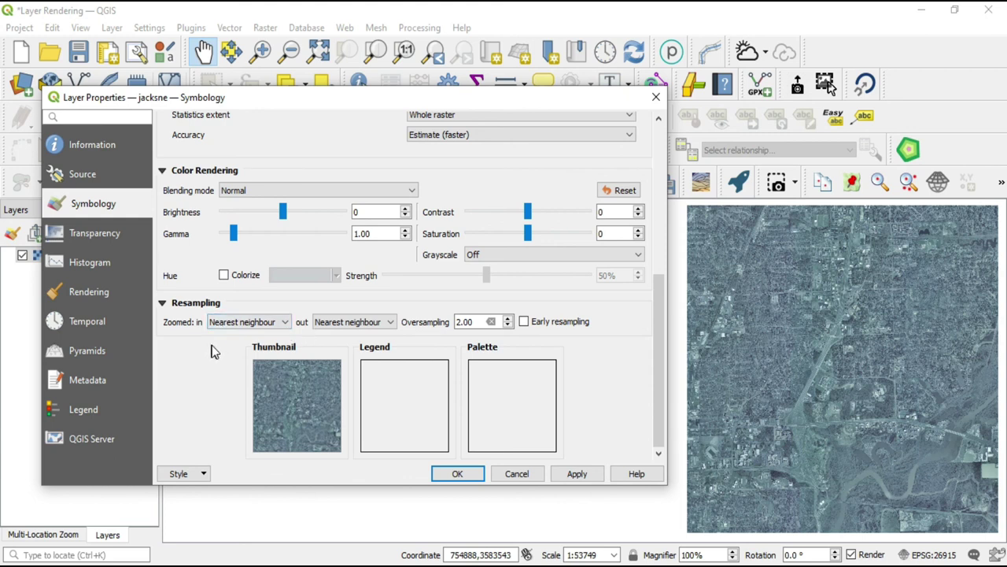
# Check the available zoomed-in resampling methods, review the band rendering settings and close the layer properties
pyautogui.click(258, 322)
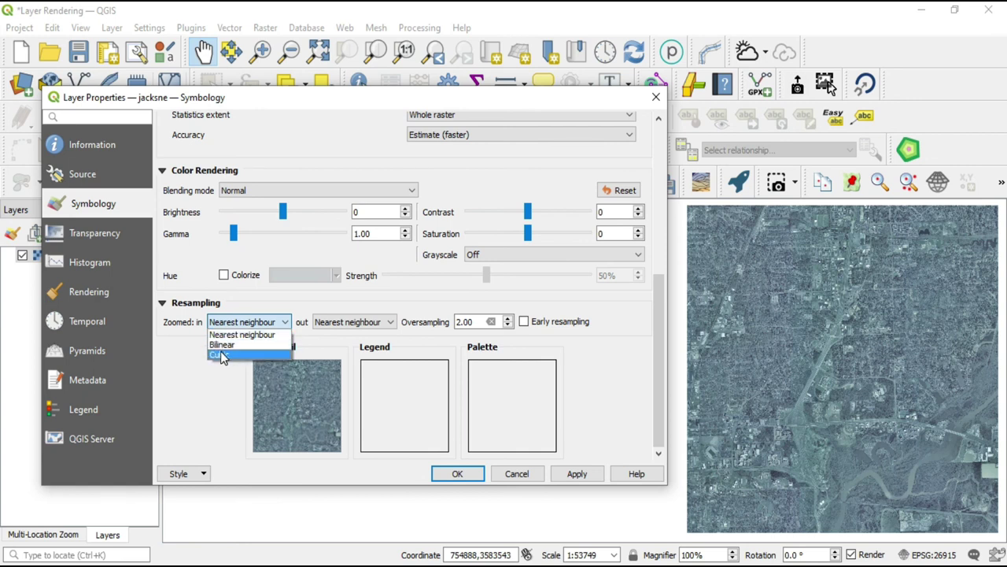
pyautogui.click(207, 386)
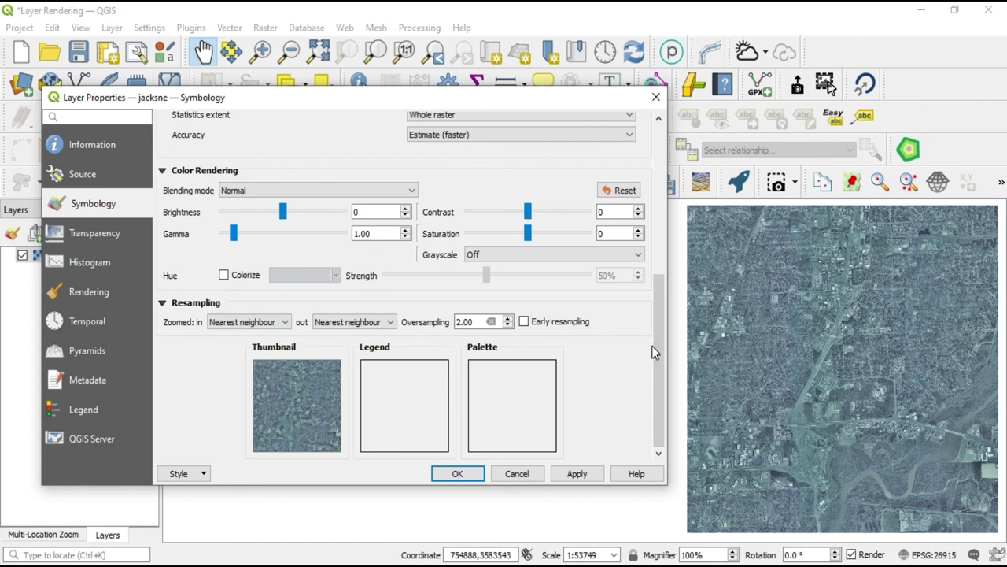
pyautogui.moveTo(659, 345); pyautogui.dragTo(661, 184)
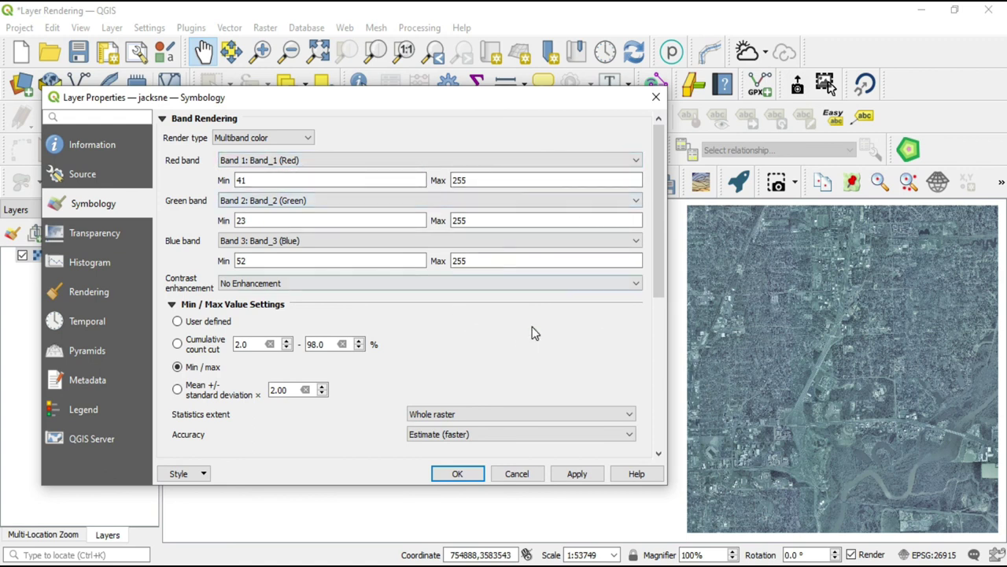
pyautogui.click(655, 96)
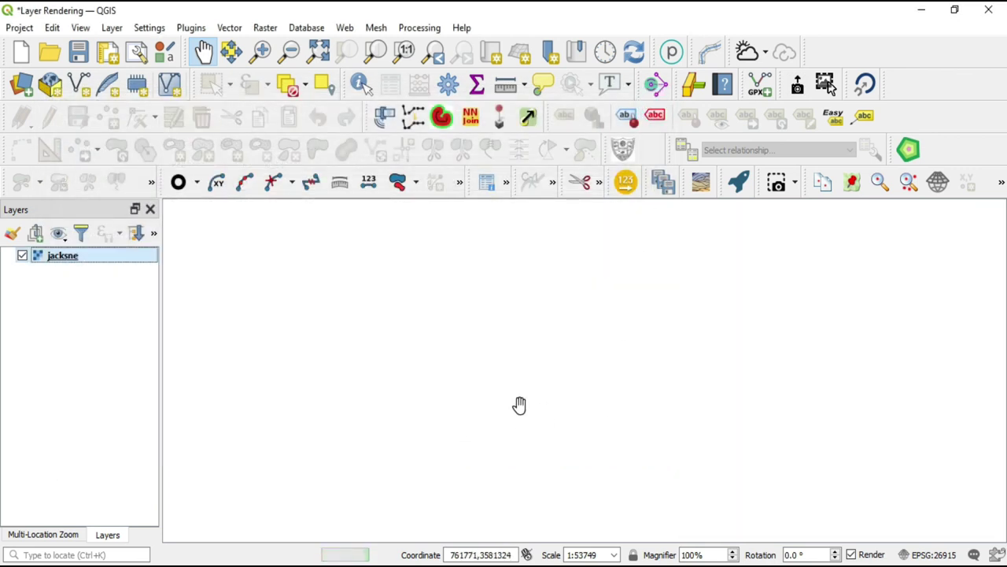
# Reopen the jacksne layer's properties and apply the Min / max option in the Min / Max Value Settings
pyautogui.doubleClick(145, 263)
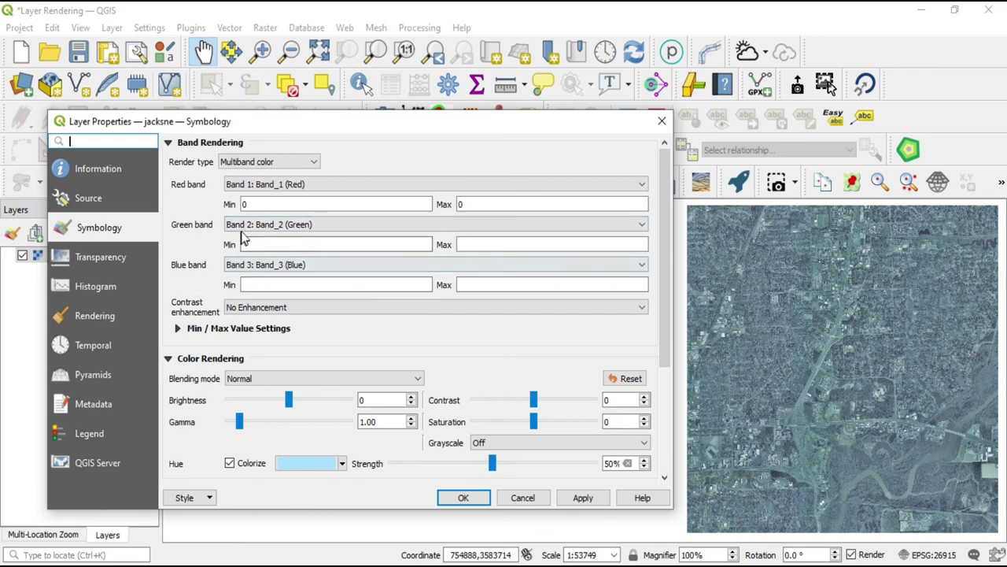
pyautogui.click(178, 328)
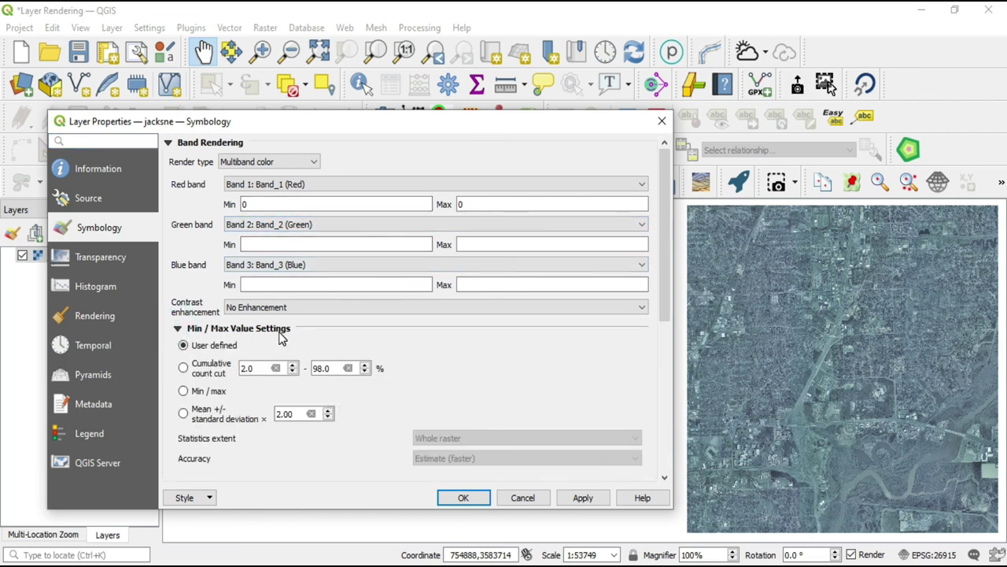
pyautogui.click(182, 391)
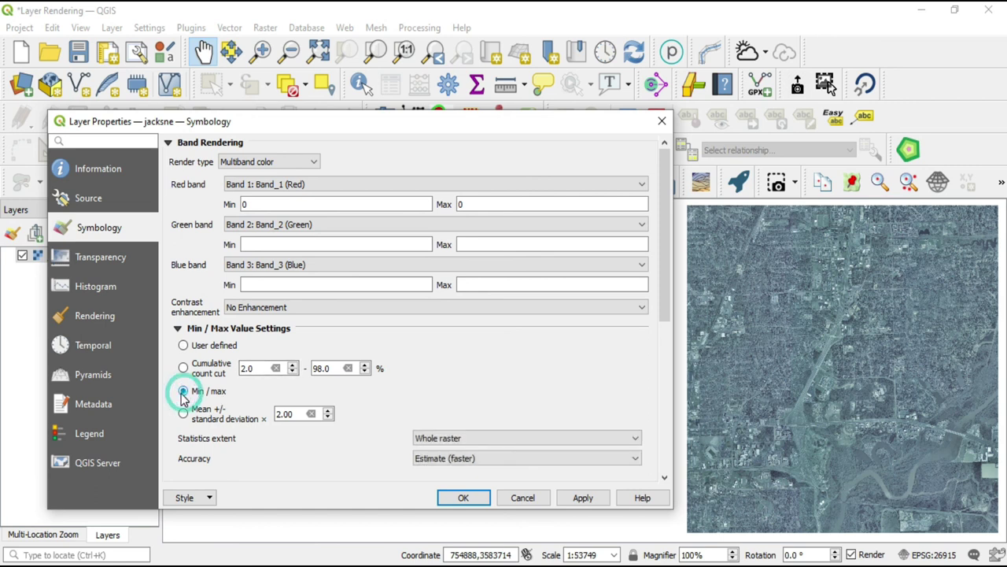
pyautogui.click(579, 501)
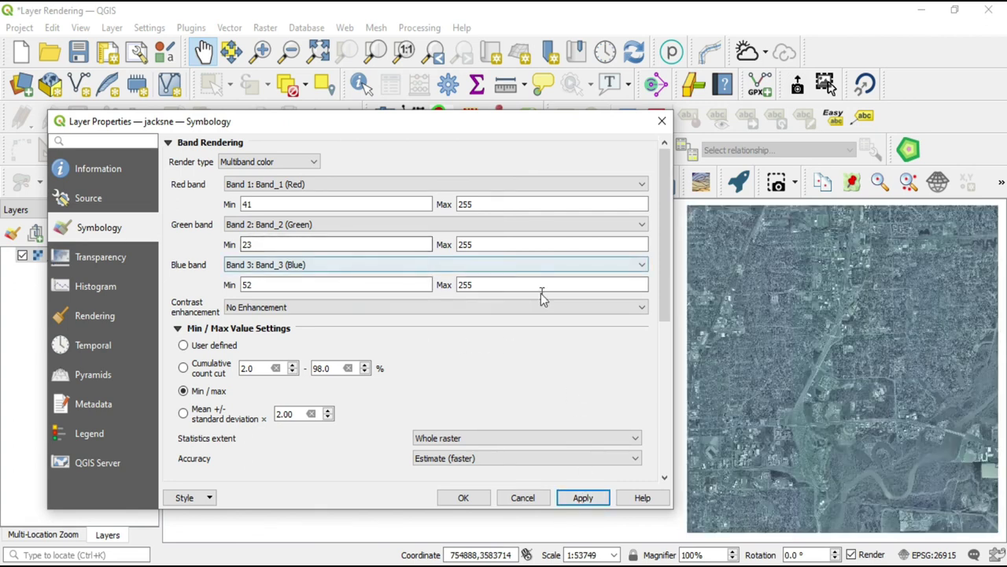
# Turn off Colorize in the layer's Color Rendering, apply the change and close the layer properties
pyautogui.moveTo(659, 280); pyautogui.dragTo(656, 424)
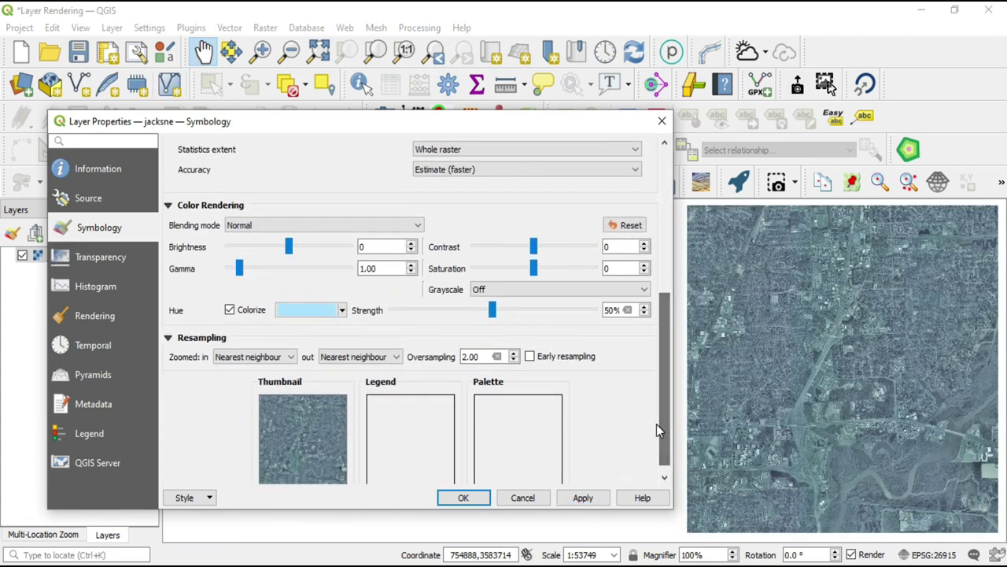
pyautogui.click(229, 310)
pyautogui.click(581, 497)
pyautogui.moveTo(665, 408); pyautogui.dragTo(669, 236)
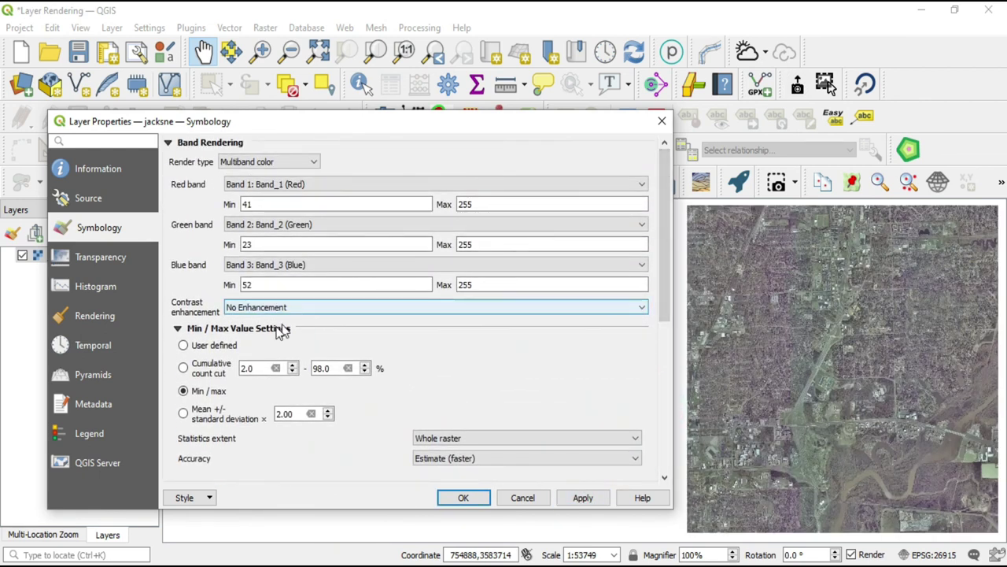
pyautogui.click(662, 125)
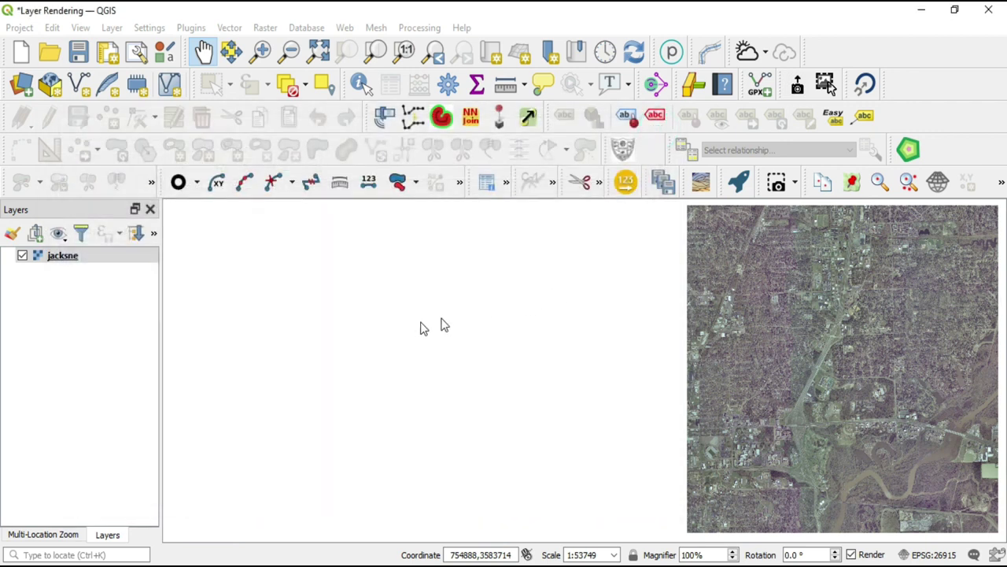